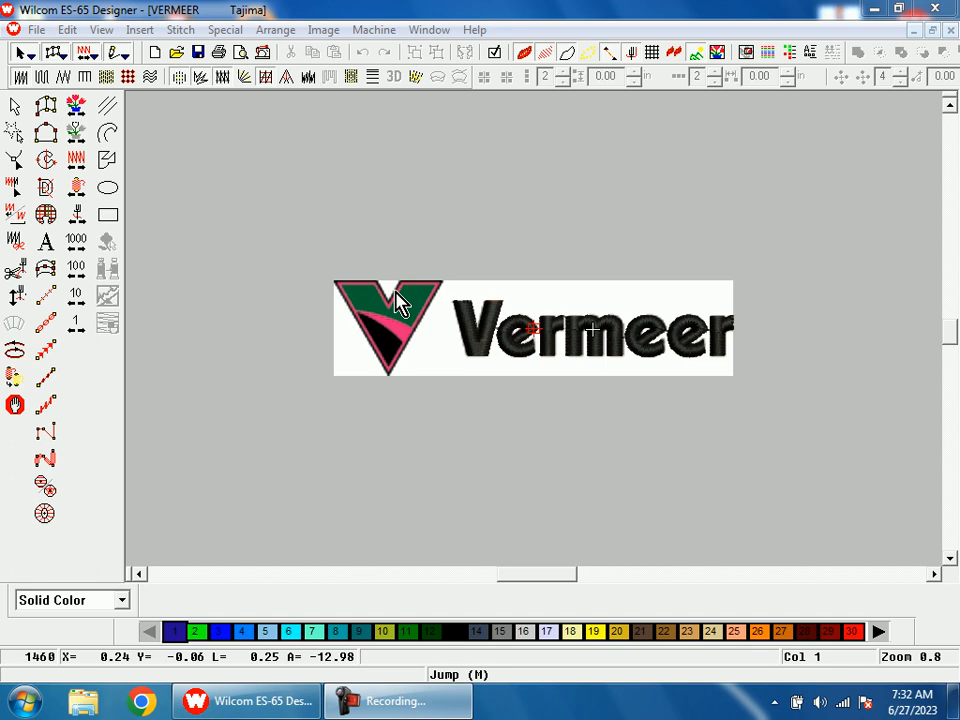
Examine the V emblem artwork and the stitched Vermeer lettering up close.
{"action": "left_click", "coordinate": [390, 345]}
{"action": "key", "text": "b"}
{"action": "left_click_drag", "start_coordinate": [380, 218], "coordinate": [467, 390]}
{"action": "key", "text": "shift+z"}
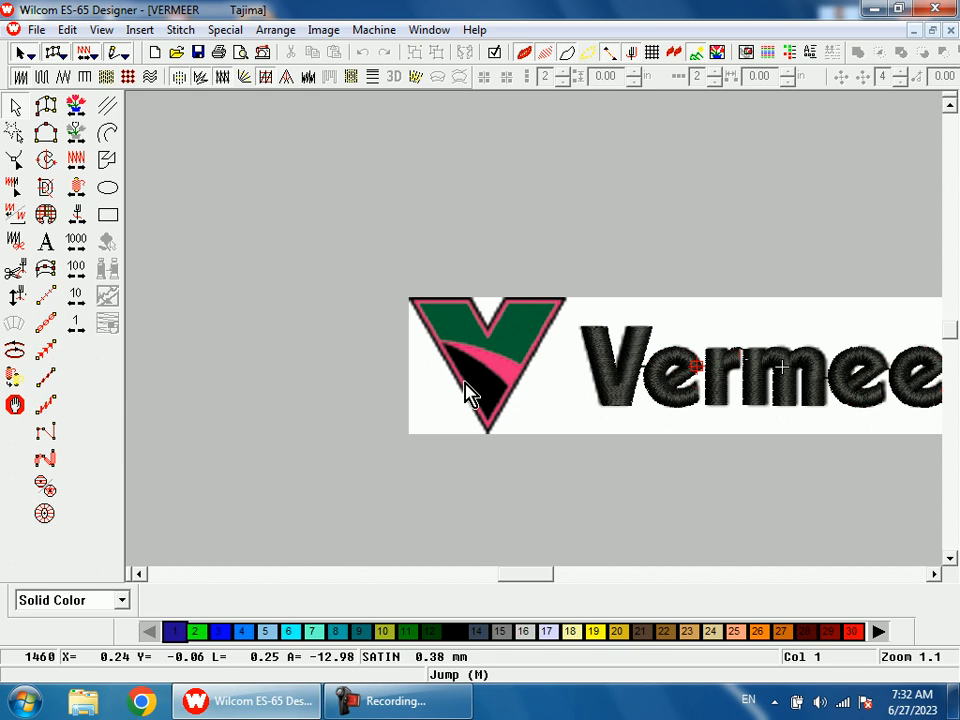
{"action": "key", "text": "shift+z"}
{"action": "key", "text": "b"}
{"action": "left_click_drag", "start_coordinate": [549, 279], "coordinate": [707, 442]}
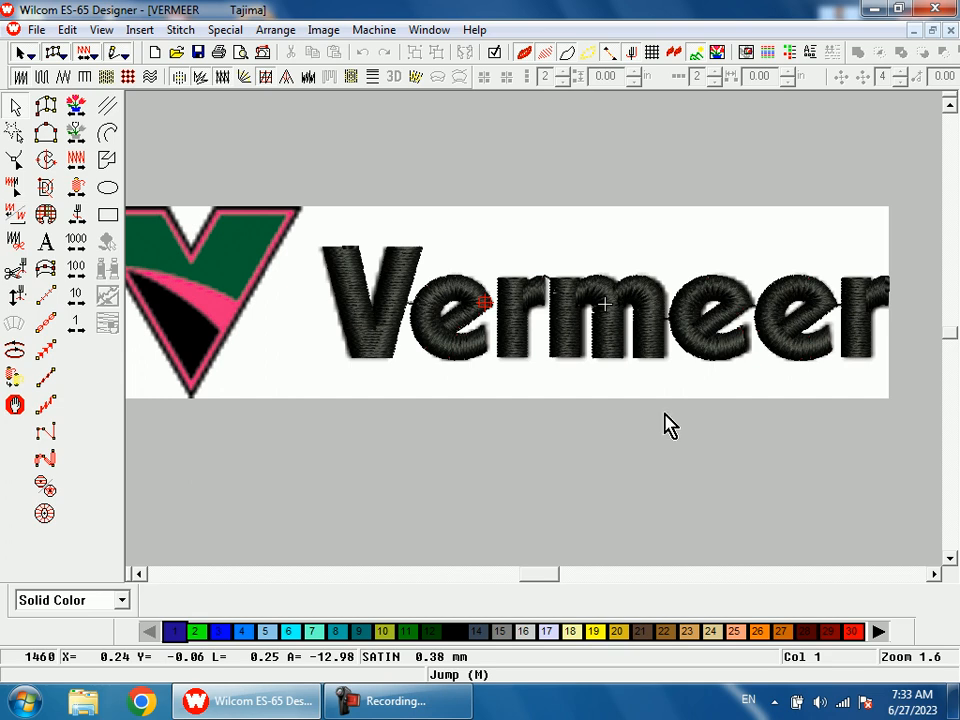
{"action": "key", "text": "shift+z"}
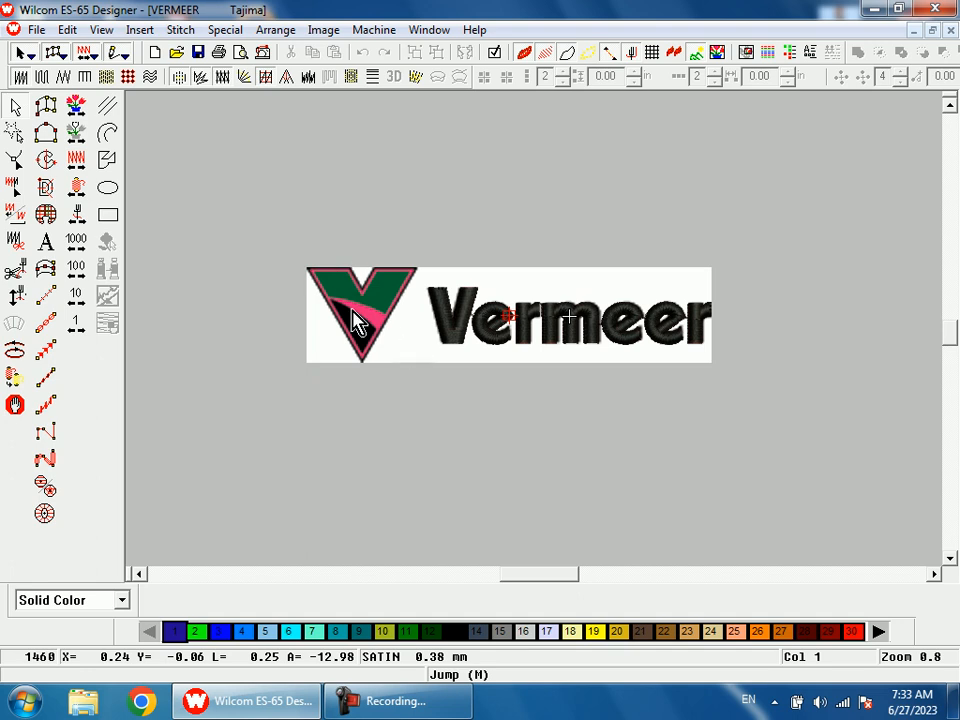
Trace the V emblem's outline clockwise from its lower tip as a closed satin column using Input C.
{"action": "key", "text": "b"}
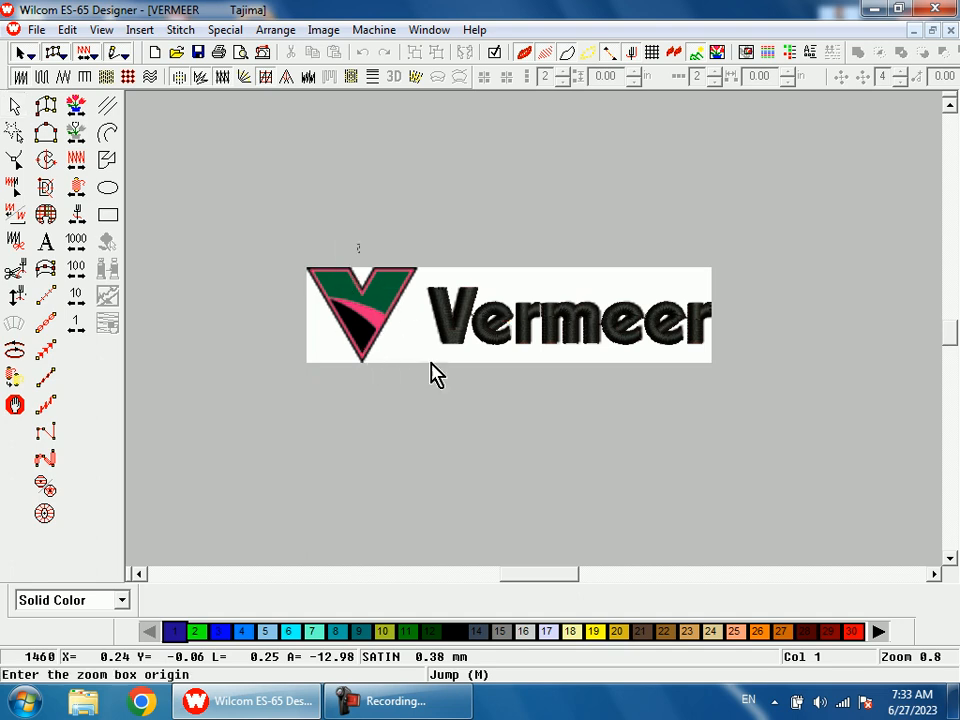
{"action": "left_click_drag", "start_coordinate": [348, 245], "coordinate": [448, 393]}
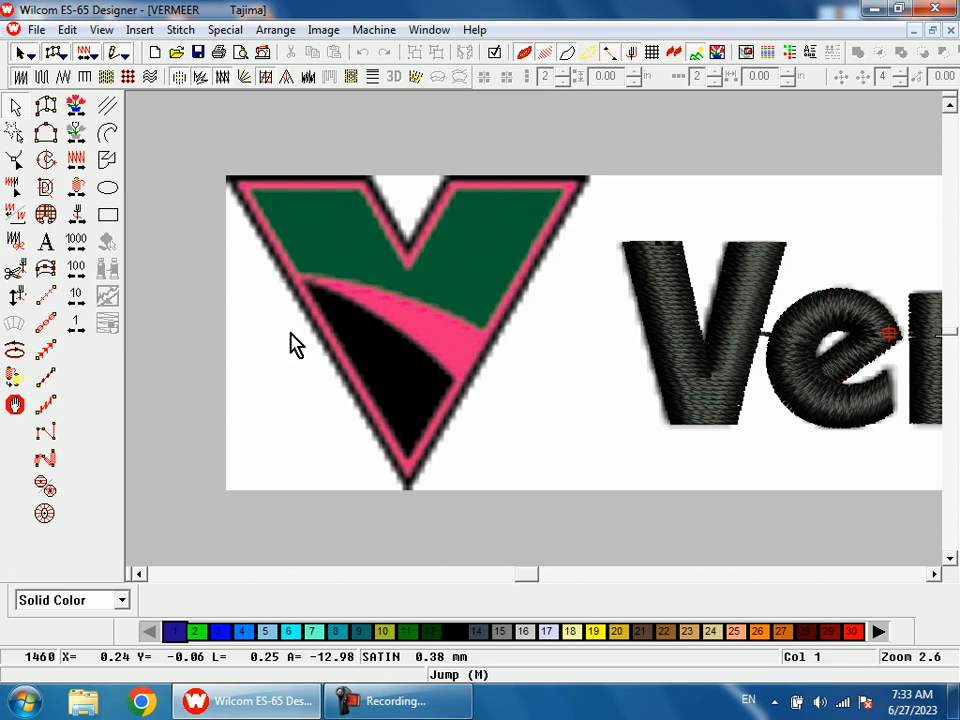
{"action": "left_click", "coordinate": [47, 270]}
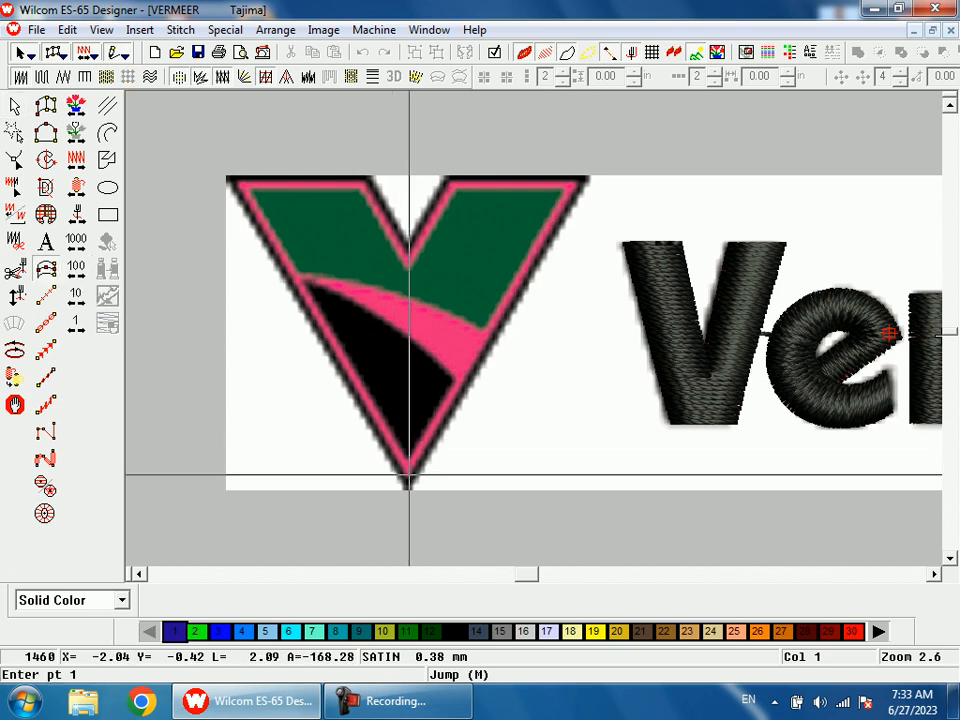
{"action": "left_click", "coordinate": [406, 481]}
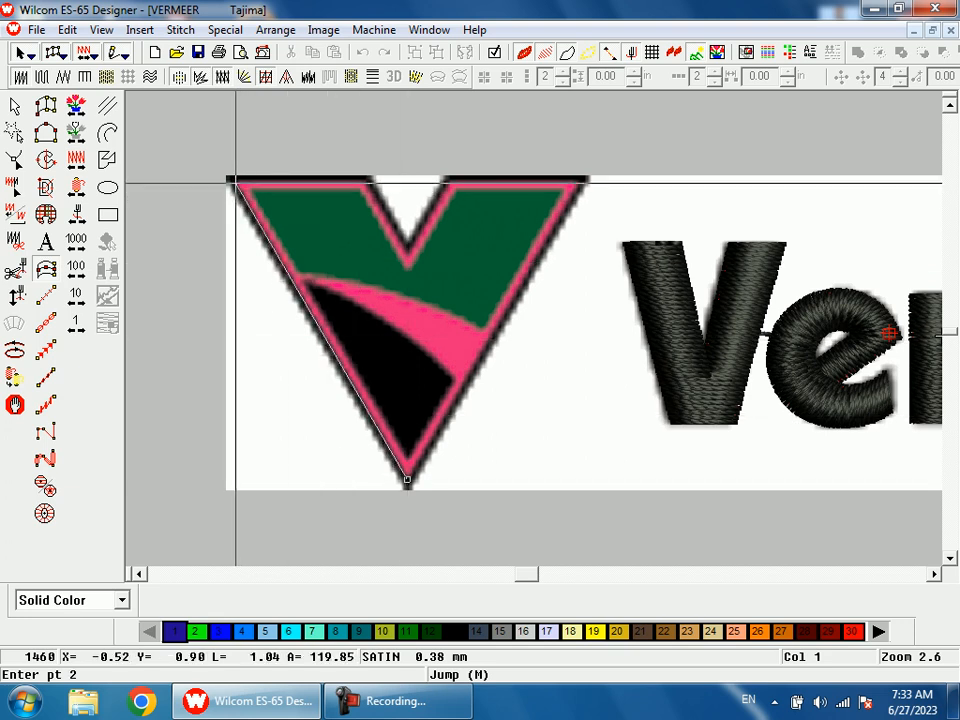
{"action": "left_click", "coordinate": [235, 182]}
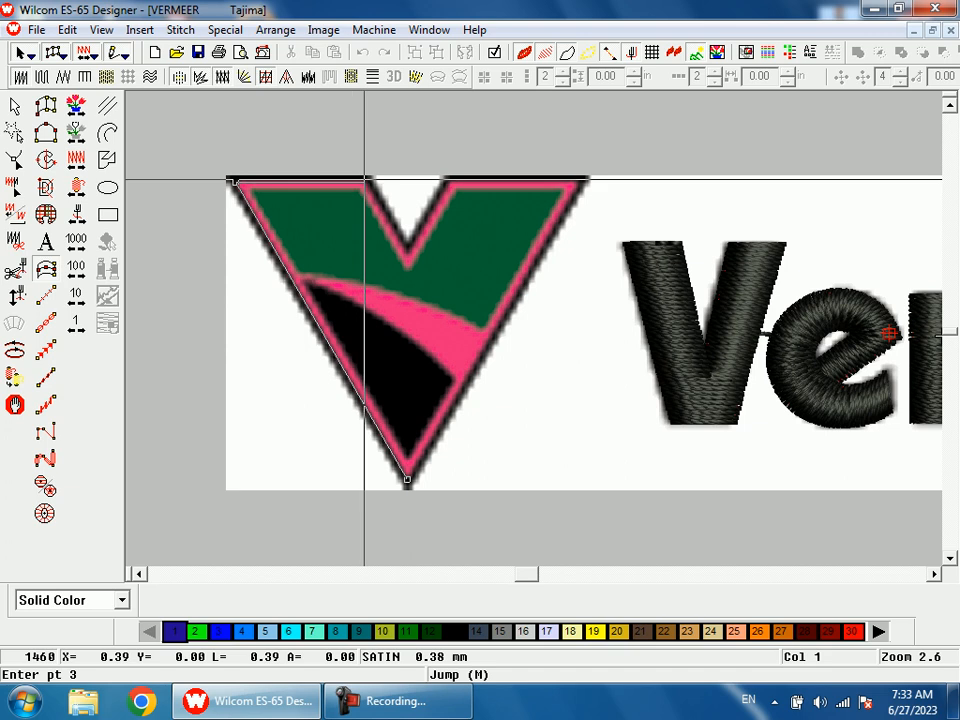
{"action": "left_click", "coordinate": [366, 183]}
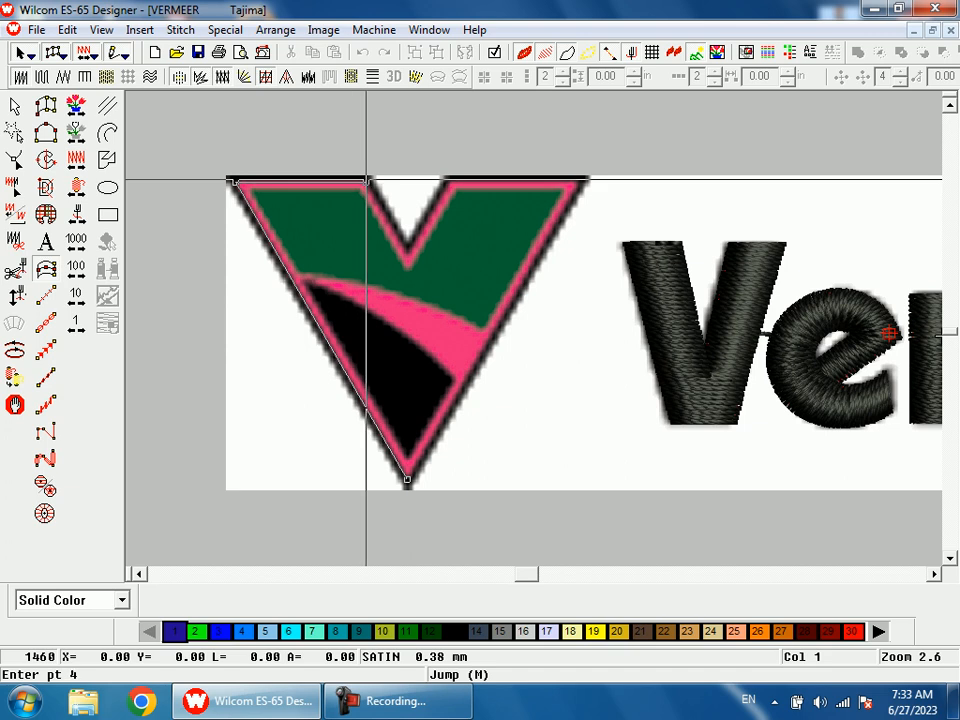
{"action": "left_click", "coordinate": [407, 255]}
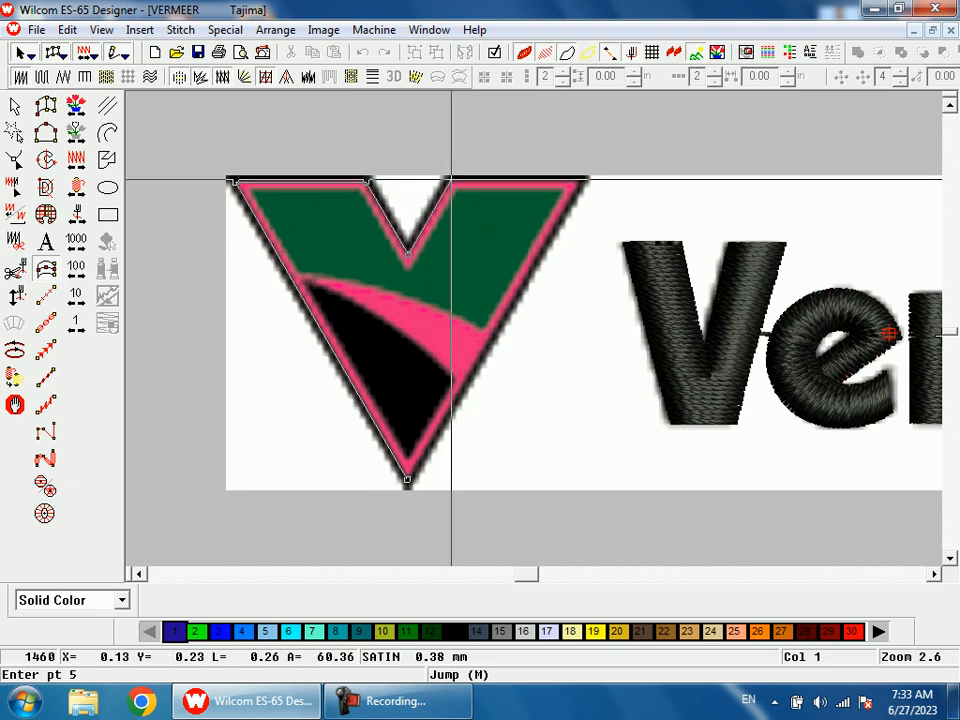
{"action": "left_click", "coordinate": [450, 182]}
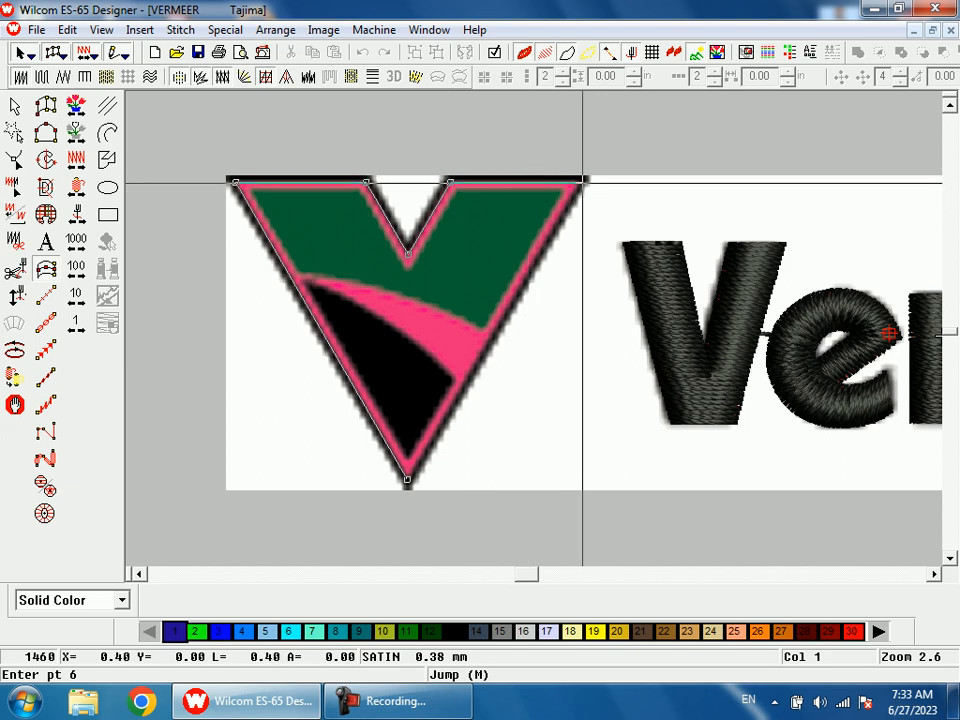
{"action": "left_click", "coordinate": [580, 183]}
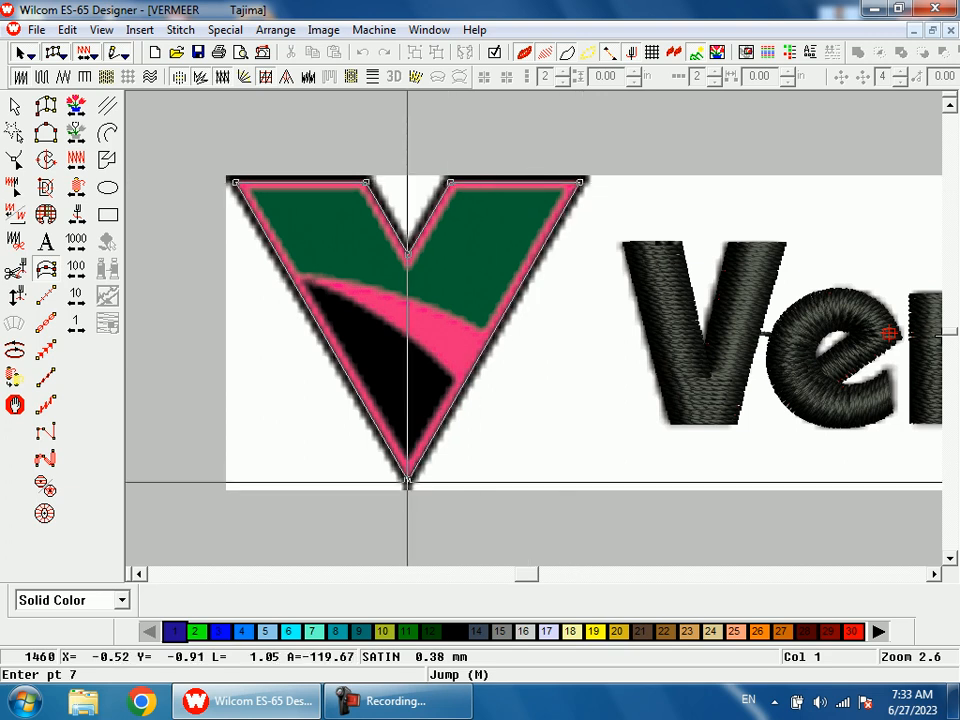
{"action": "left_click", "coordinate": [407, 481]}
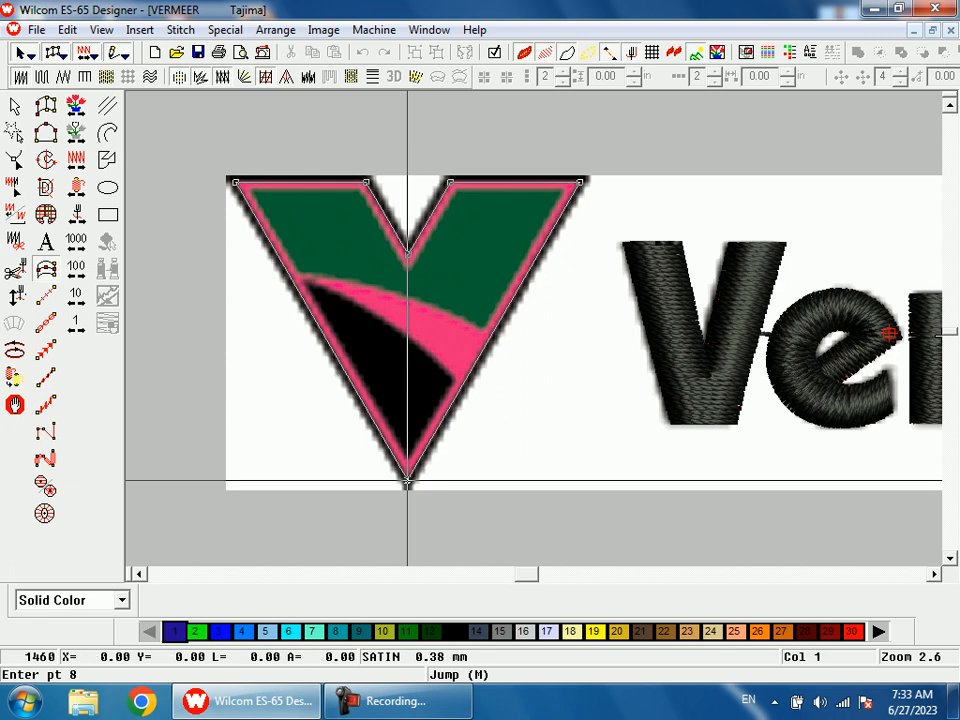
{"action": "key", "text": "Return"}
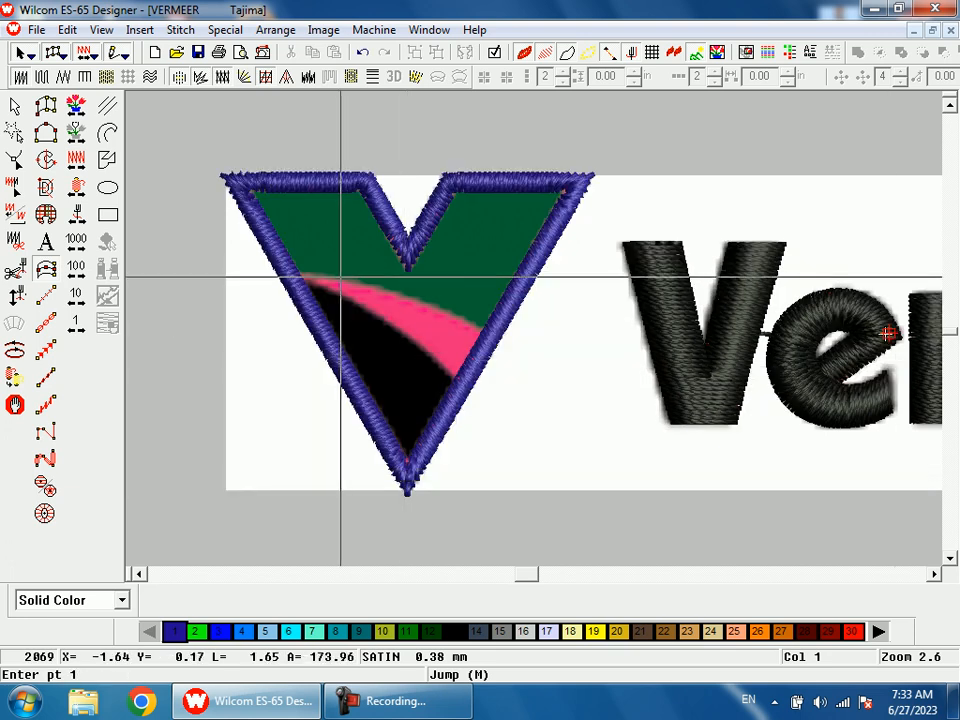
Recolor the V emblem's satin outline to pink, color 31.
{"action": "left_click", "coordinate": [16, 106]}
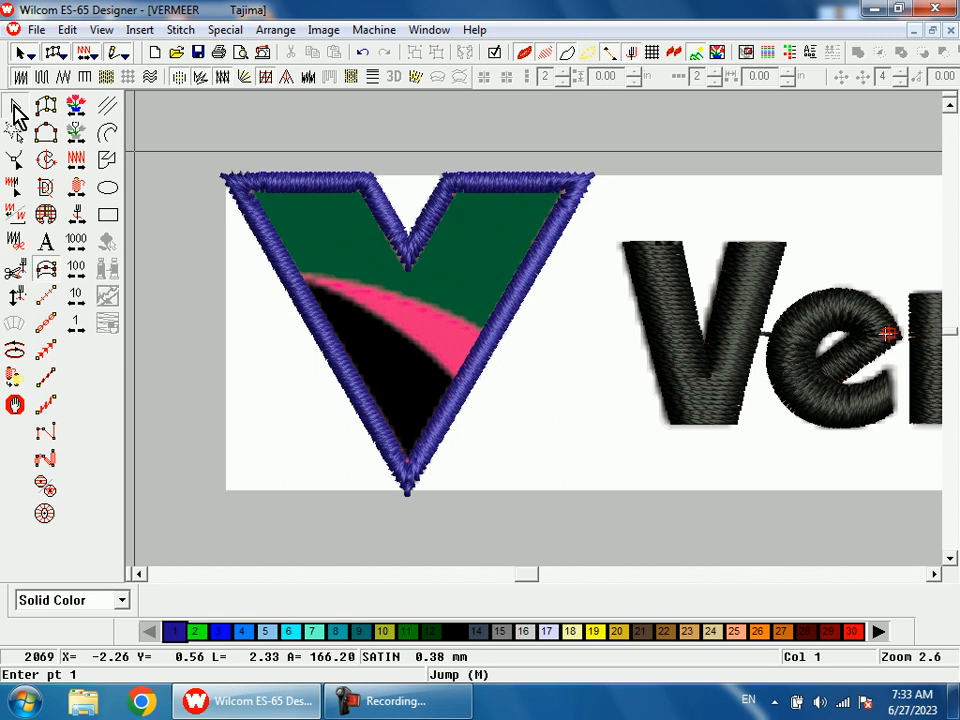
{"action": "left_click", "coordinate": [425, 270]}
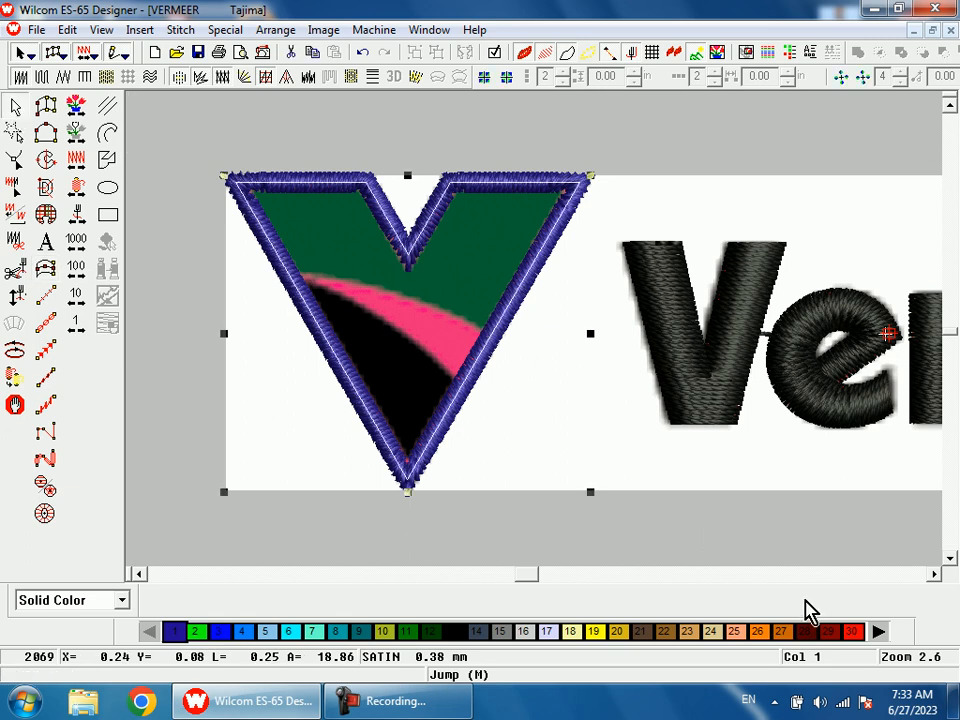
{"action": "left_click", "coordinate": [878, 632]}
{"action": "left_click", "coordinate": [878, 632]}
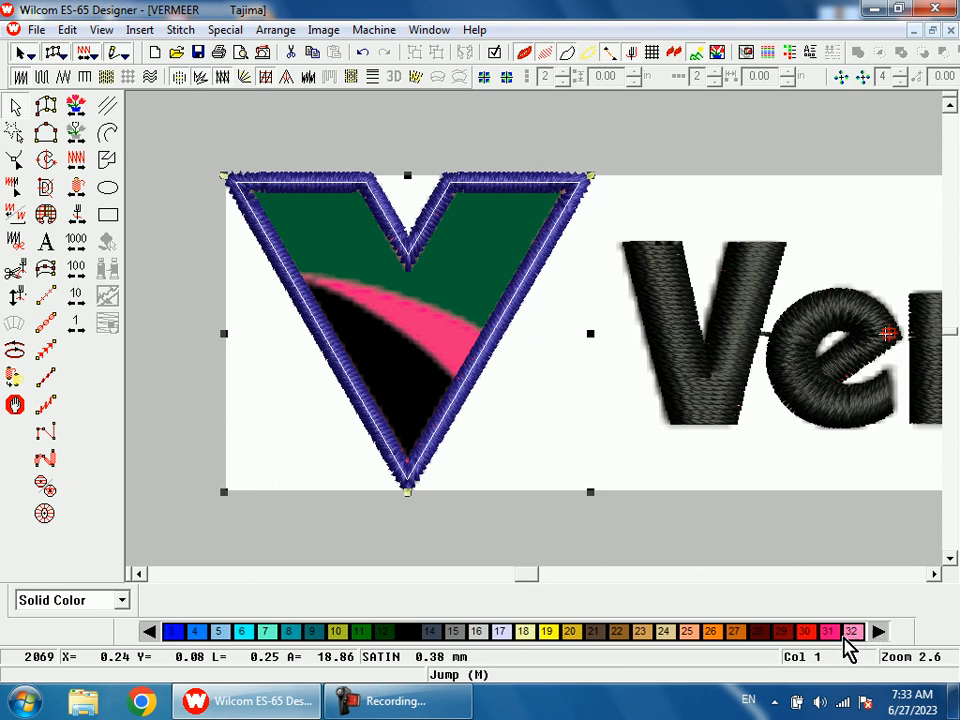
{"action": "left_click", "coordinate": [830, 634]}
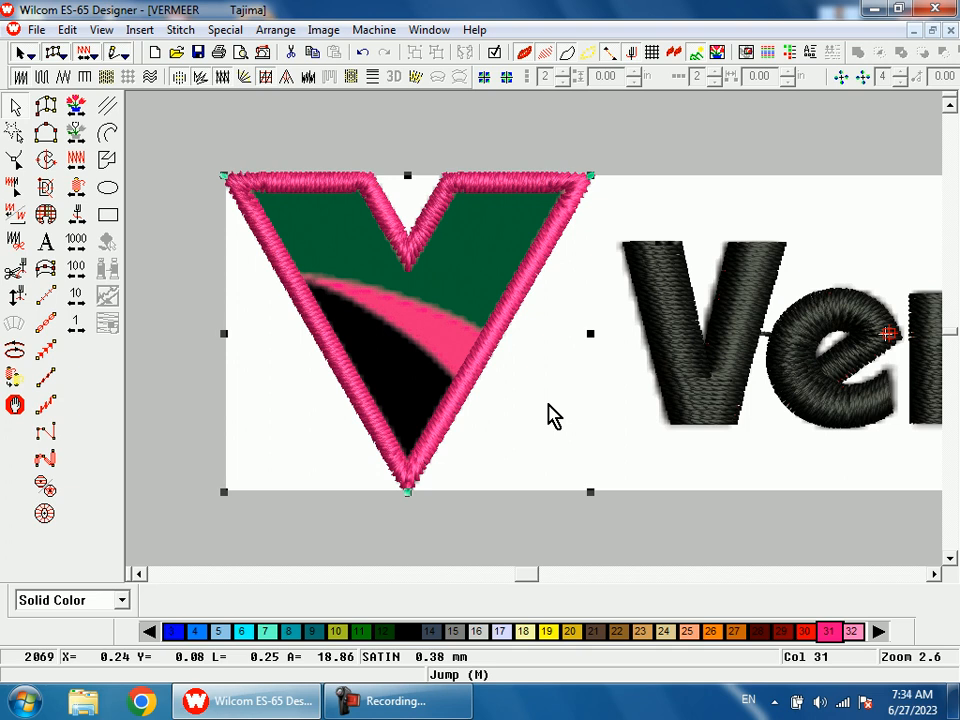
Set the pink V outline's column width to 0.03 in and offset its input side to 100% on Side 2.
{"action": "left_click", "coordinate": [478, 381]}
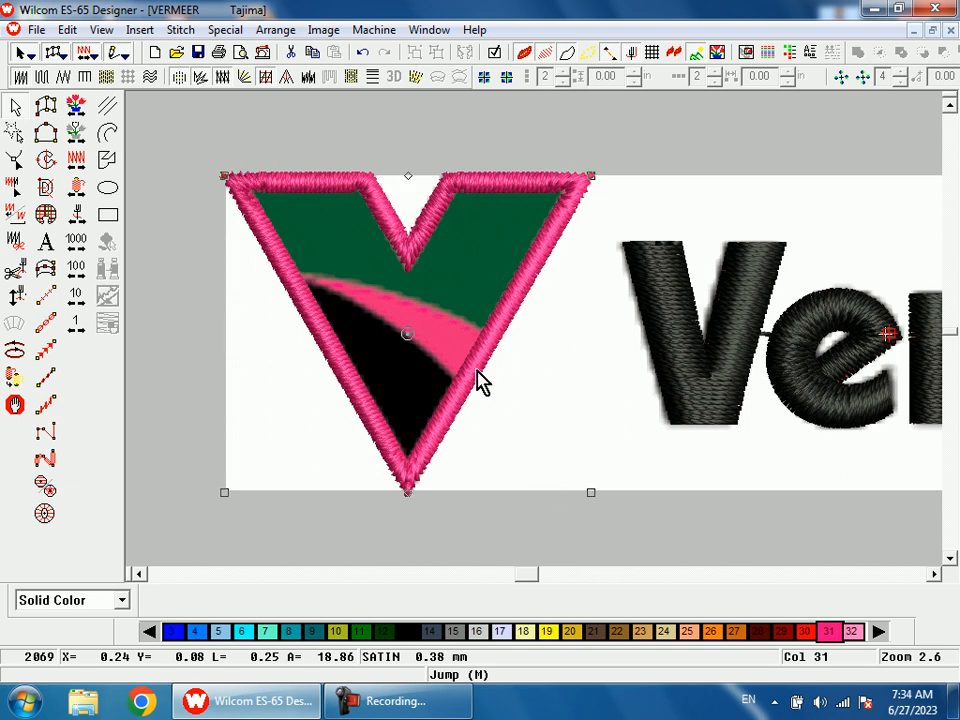
{"action": "double_click", "coordinate": [521, 452]}
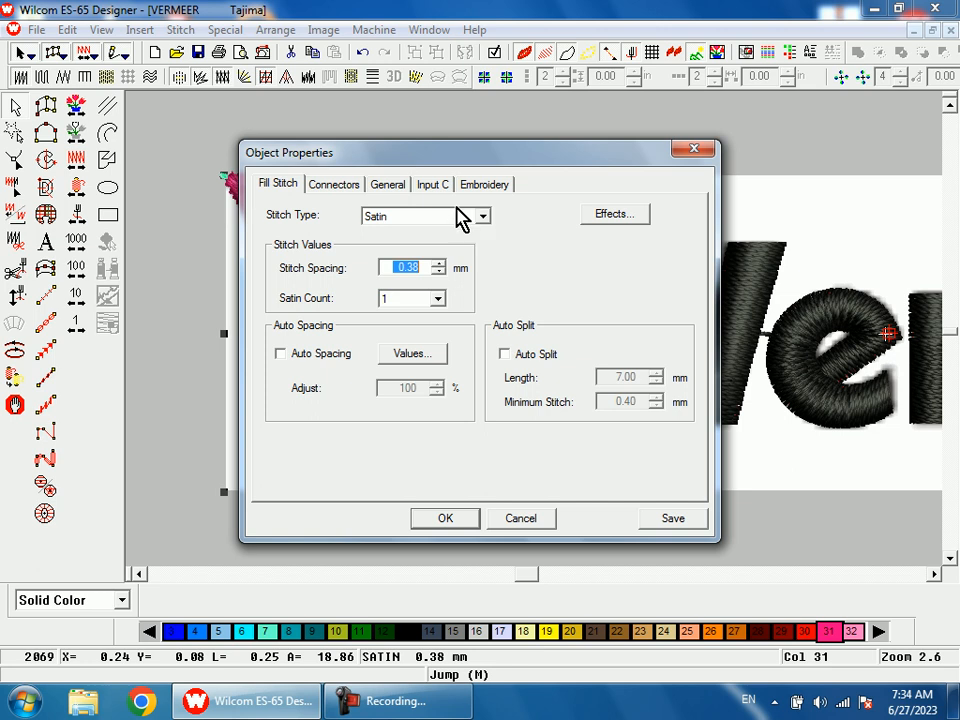
{"action": "left_click", "coordinate": [440, 186]}
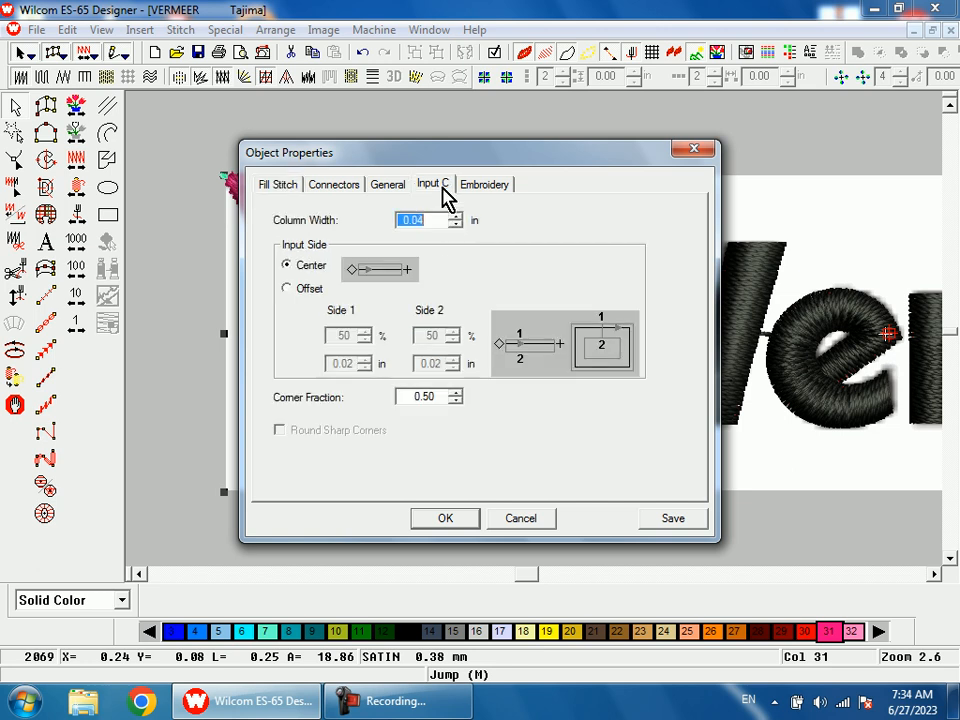
{"action": "left_click", "coordinate": [306, 289]}
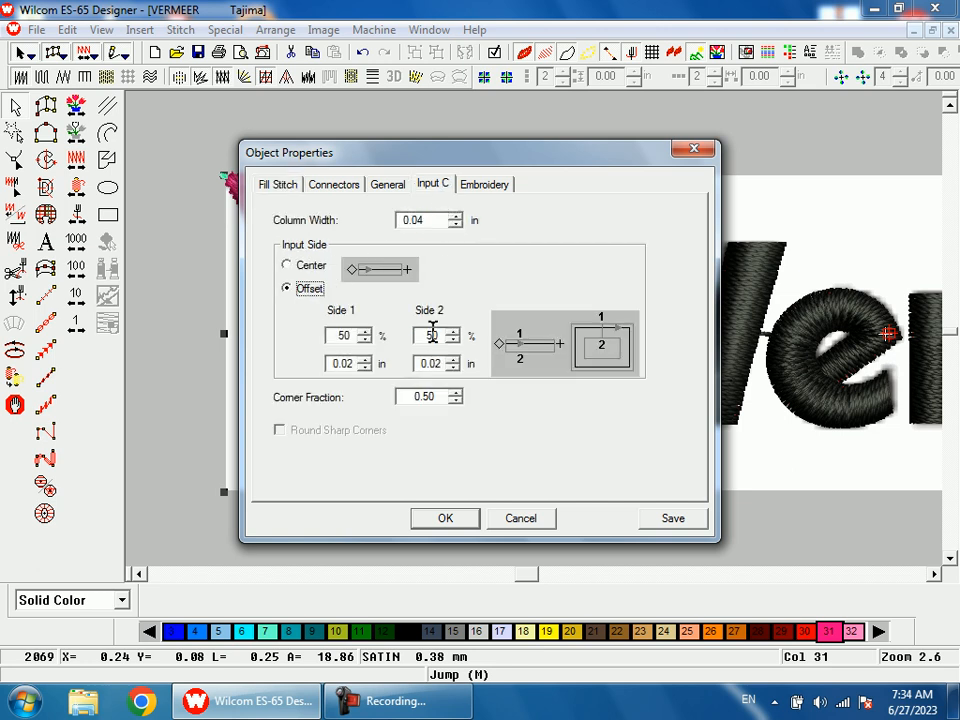
{"action": "left_click", "coordinate": [456, 225]}
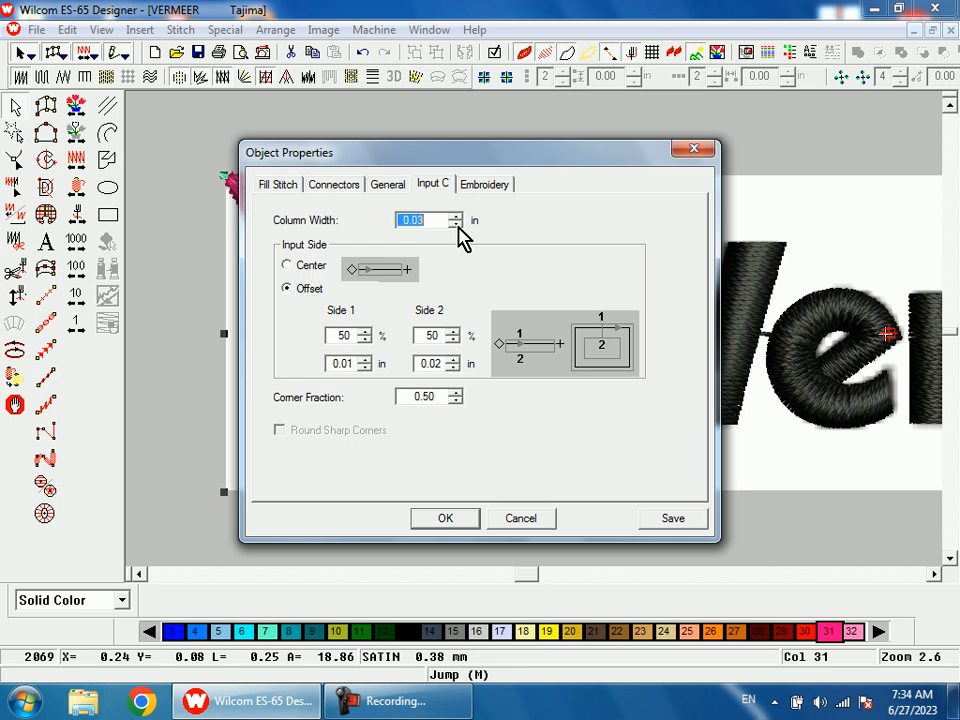
{"action": "double_click", "coordinate": [414, 336]}
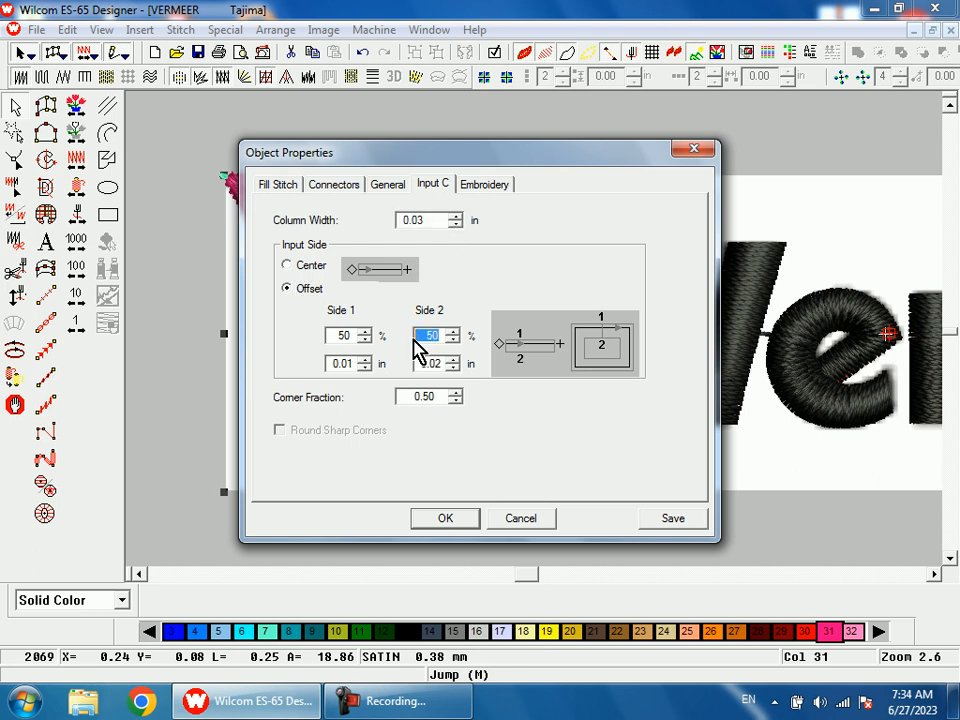
{"action": "type", "text": "100"}
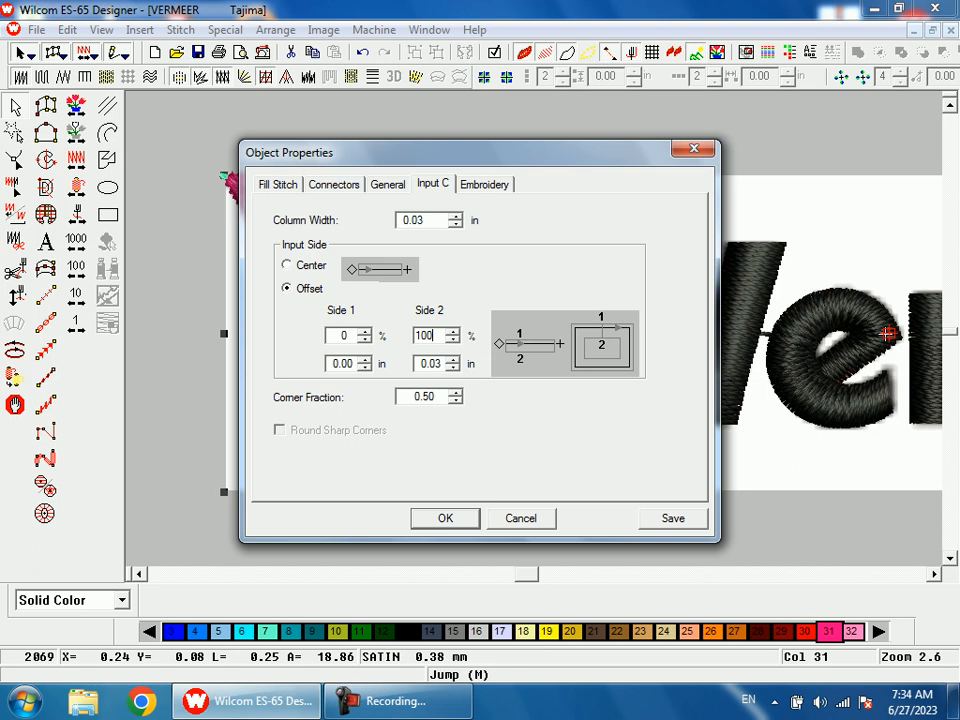
{"action": "key", "text": "Return"}
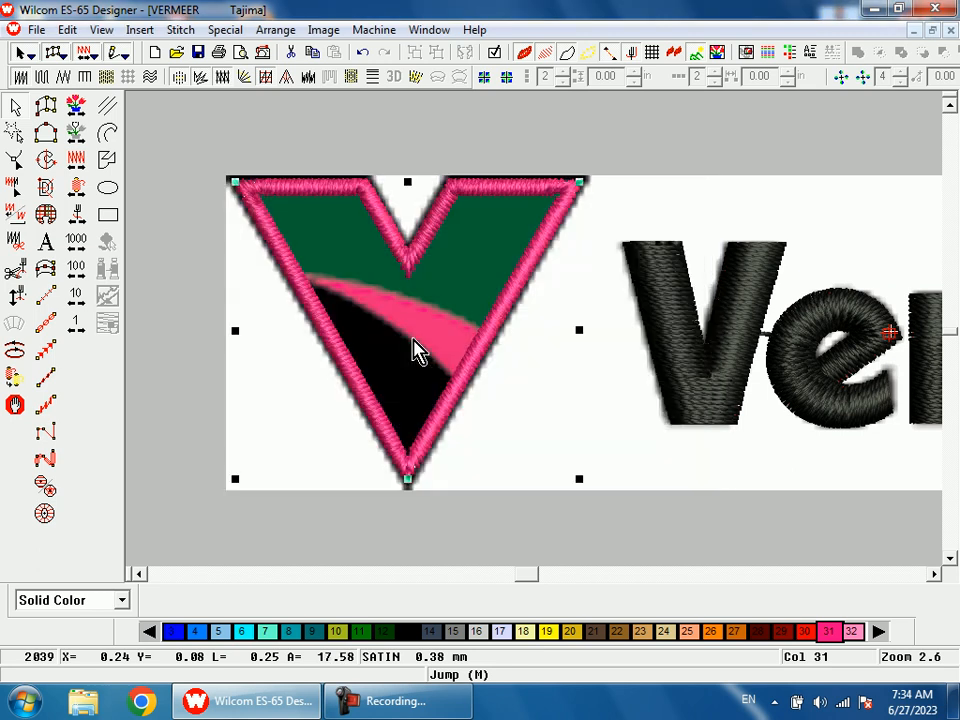
{"action": "left_click", "coordinate": [500, 420]}
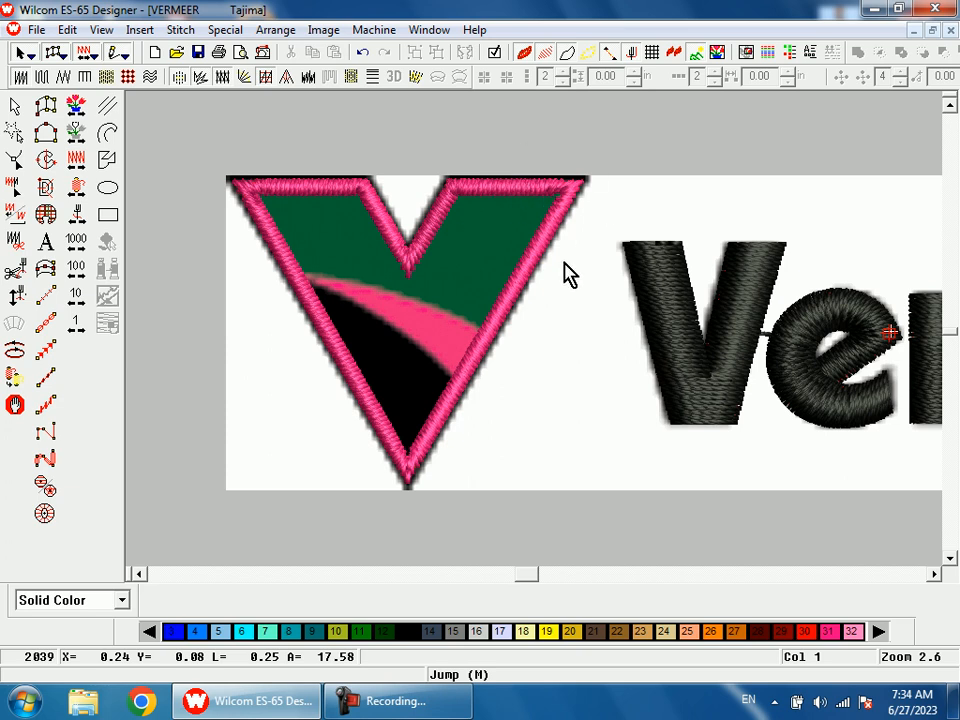
With the realistic stitch display off, duplicate the pink V outline and assign black, color 13, to the copy.
{"action": "key", "text": "t"}
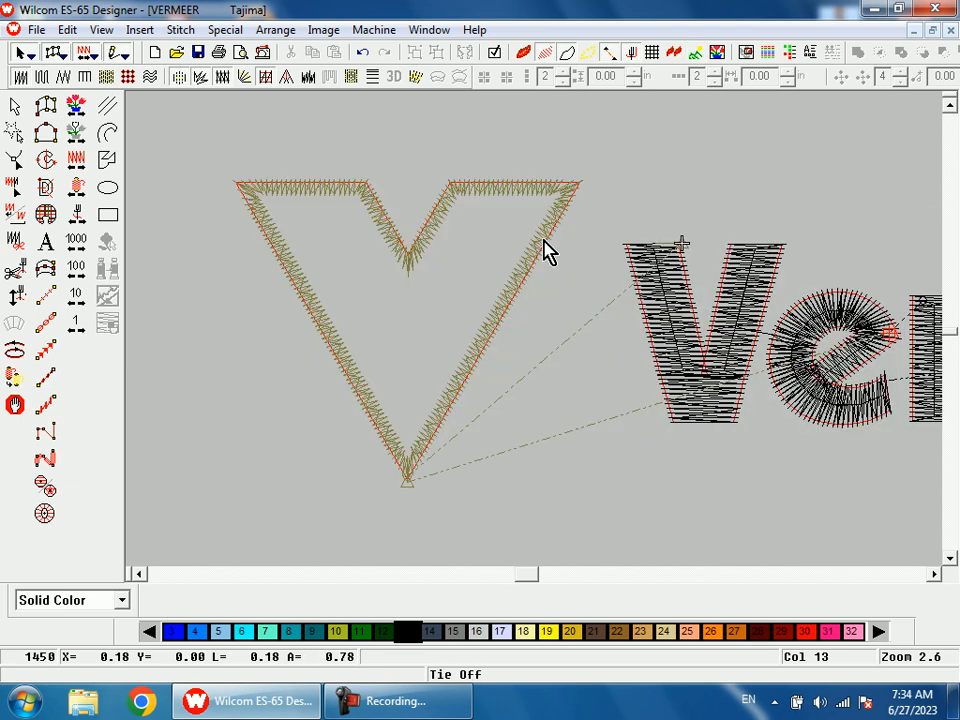
{"action": "key", "text": "shift+z"}
{"action": "left_click_drag", "start_coordinate": [439, 214], "coordinate": [525, 400]}
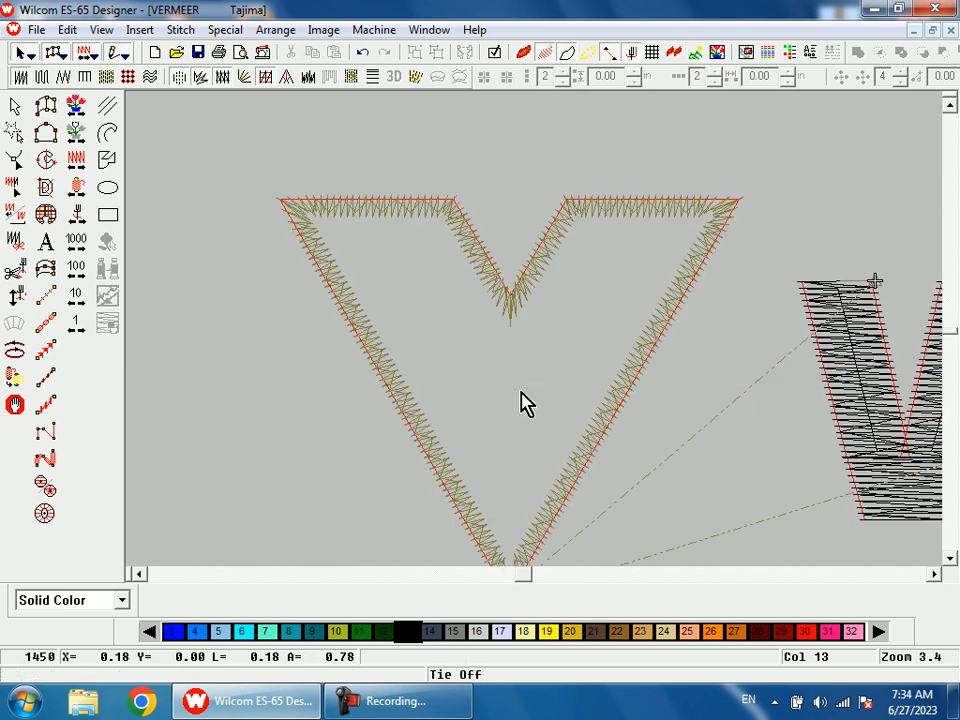
{"action": "left_click", "coordinate": [570, 211]}
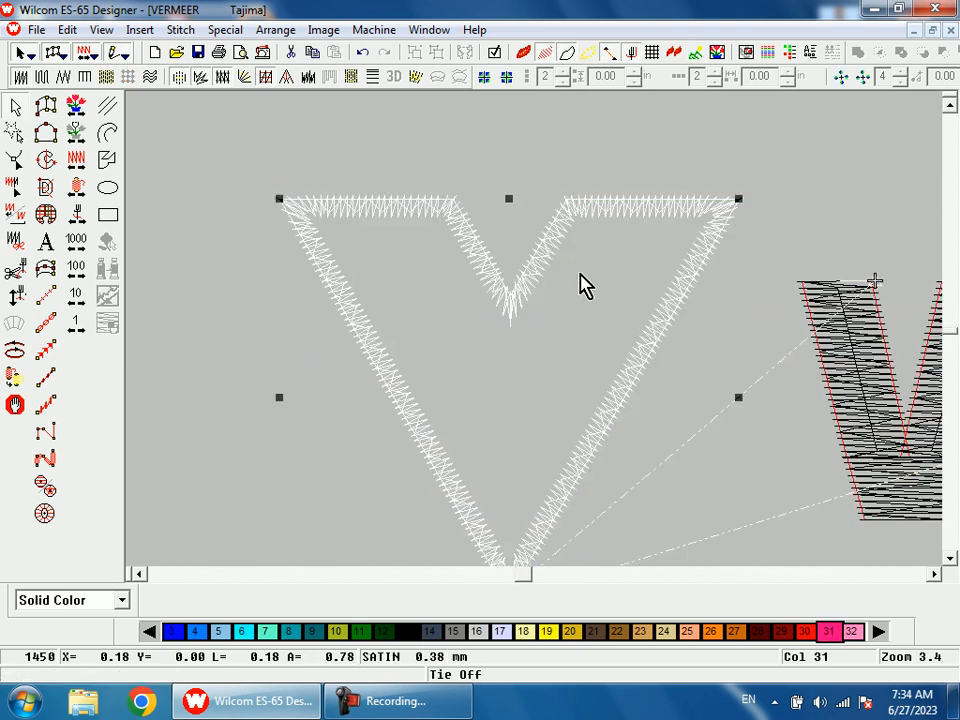
{"action": "key", "text": "Tab"}
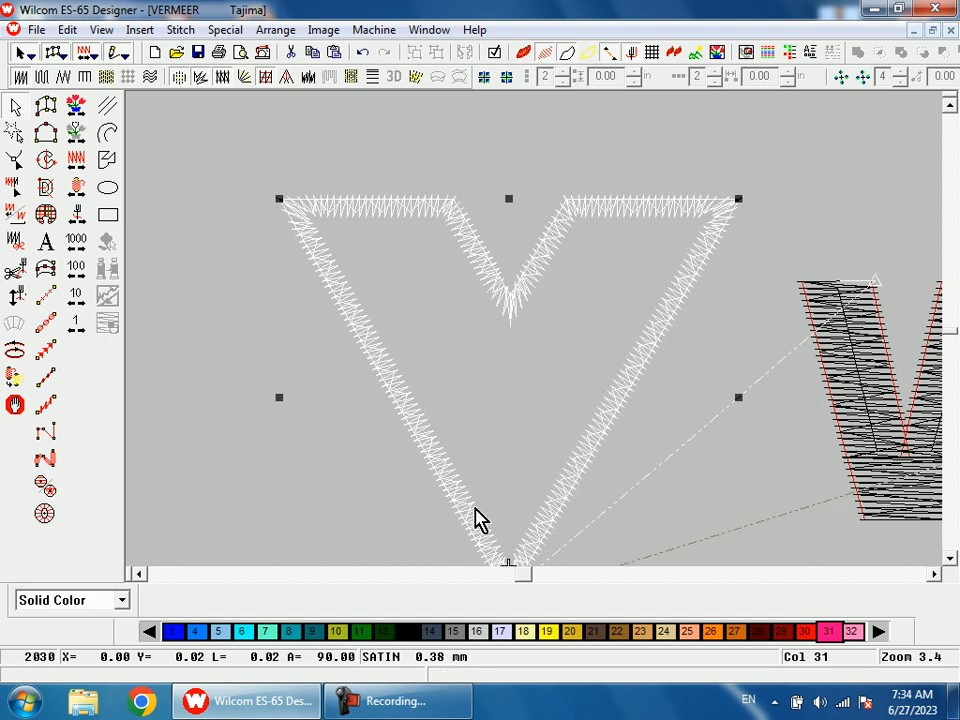
{"action": "left_click", "coordinate": [413, 633]}
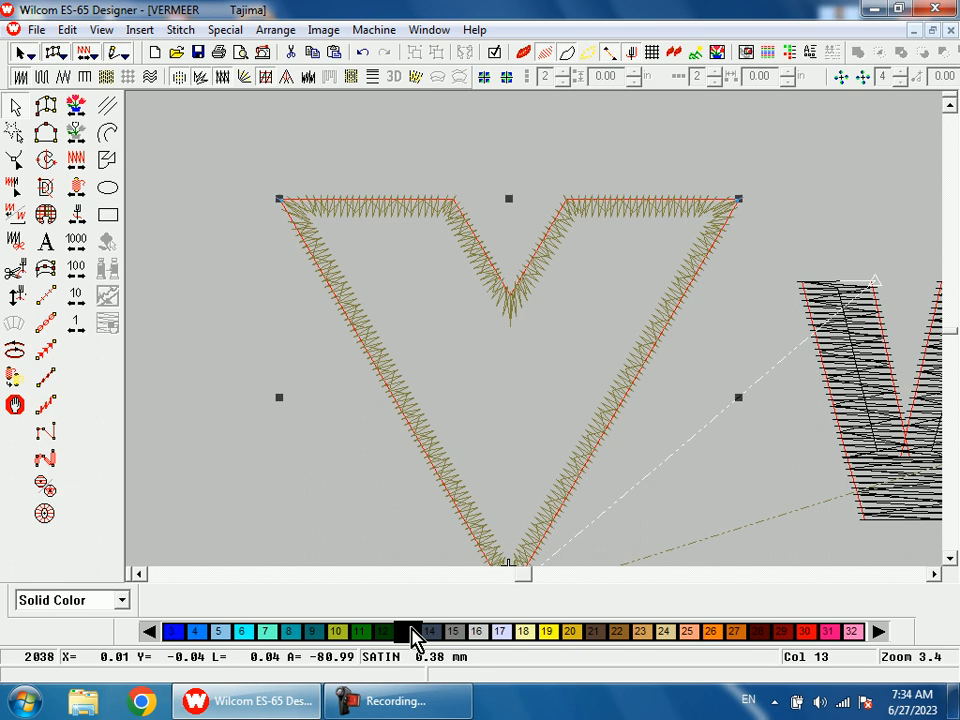
Set the black V outline's column width to 0.04 in and offset its input side to 80% on Side 1 and 20% on Side 2.
{"action": "double_click", "coordinate": [377, 456]}
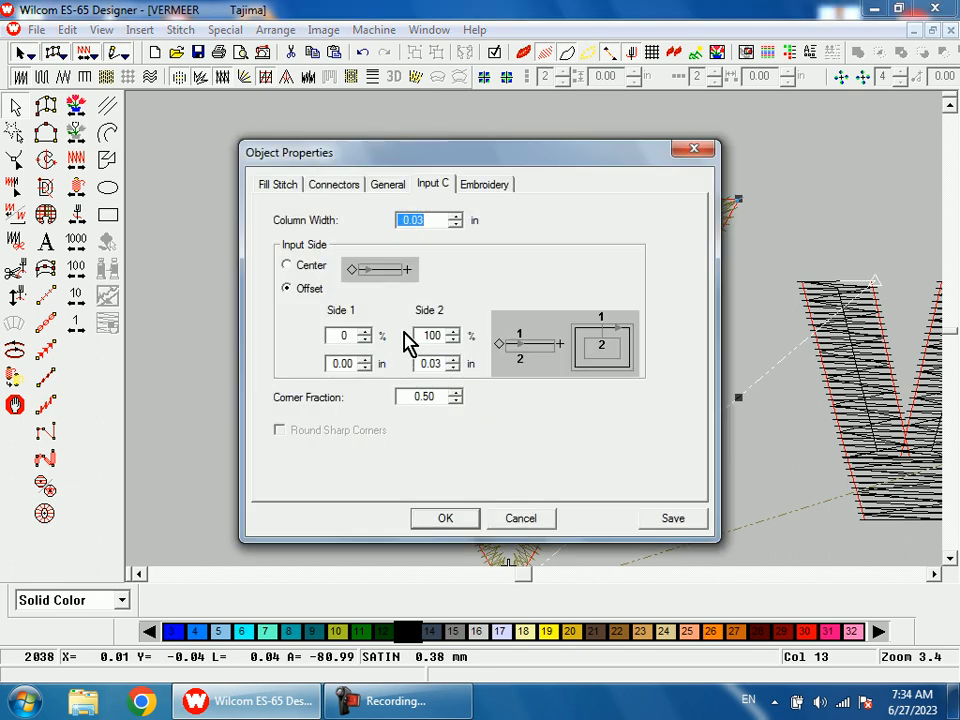
{"action": "left_click", "coordinate": [457, 216]}
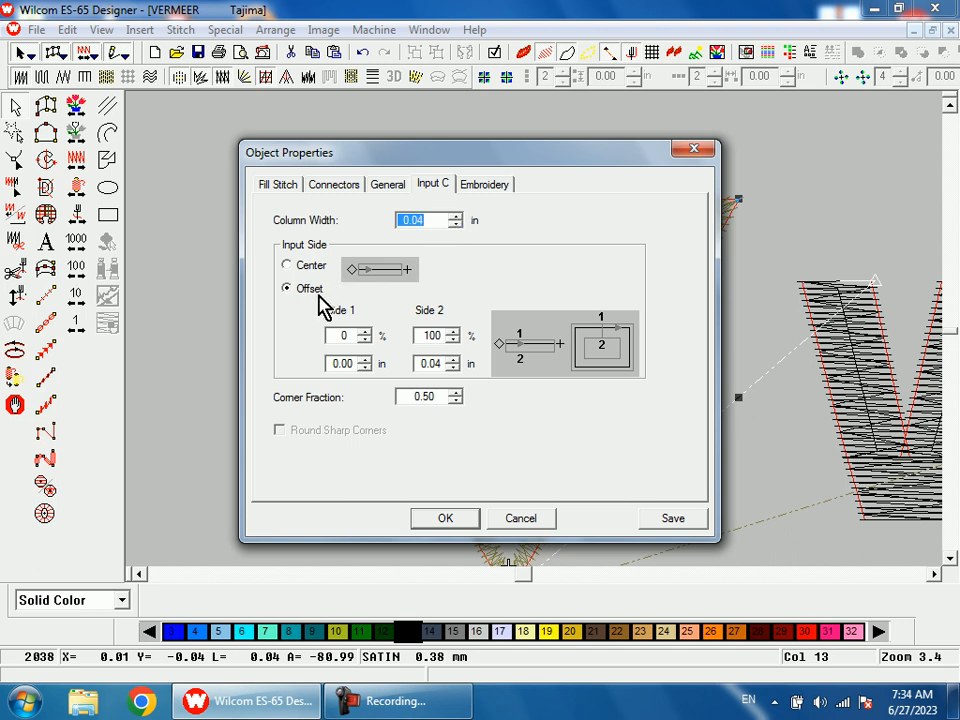
{"action": "double_click", "coordinate": [342, 336]}
{"action": "type", "text": "80"}
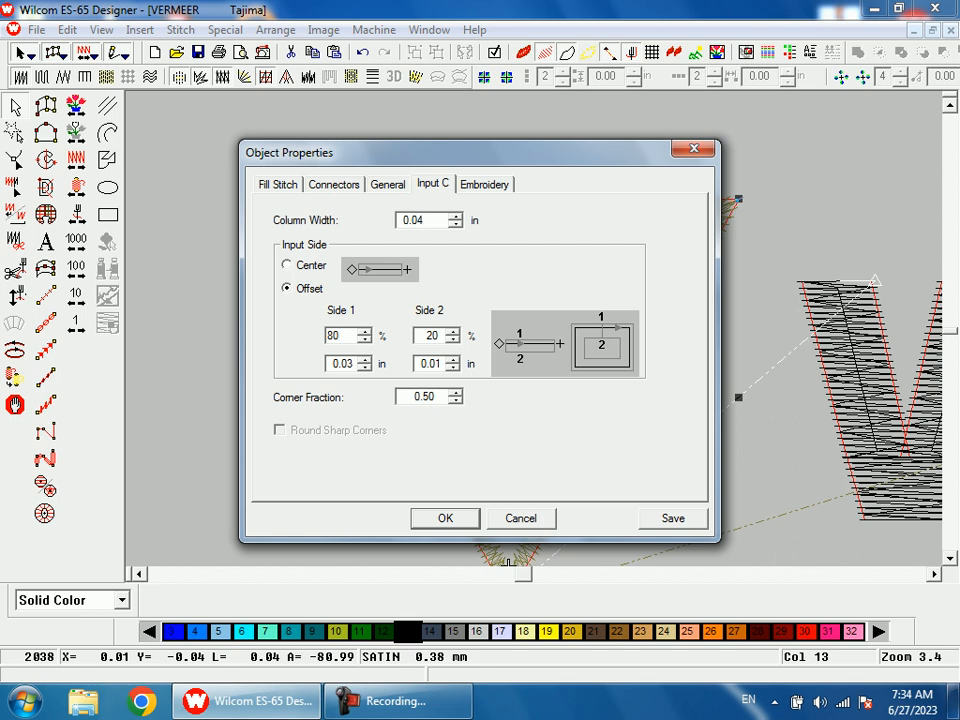
{"action": "key", "text": "Return"}
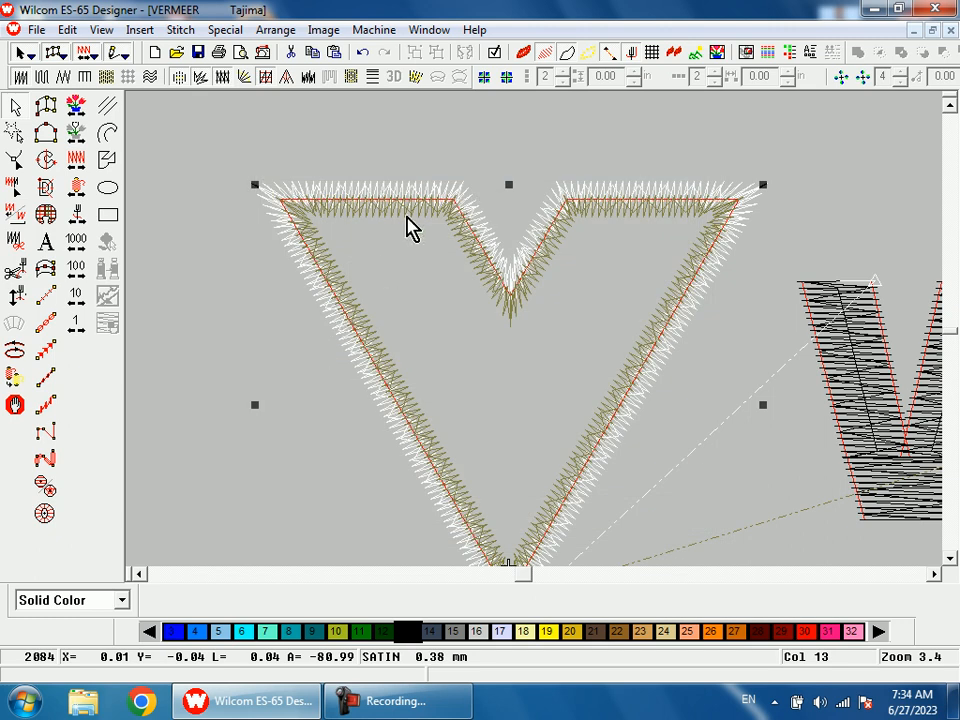
Examine how the black and pink V outlines overlap, up close and at full-logo size in the realistic stitch display.
{"action": "key", "text": "b"}
{"action": "left_click_drag", "start_coordinate": [396, 204], "coordinate": [446, 270]}
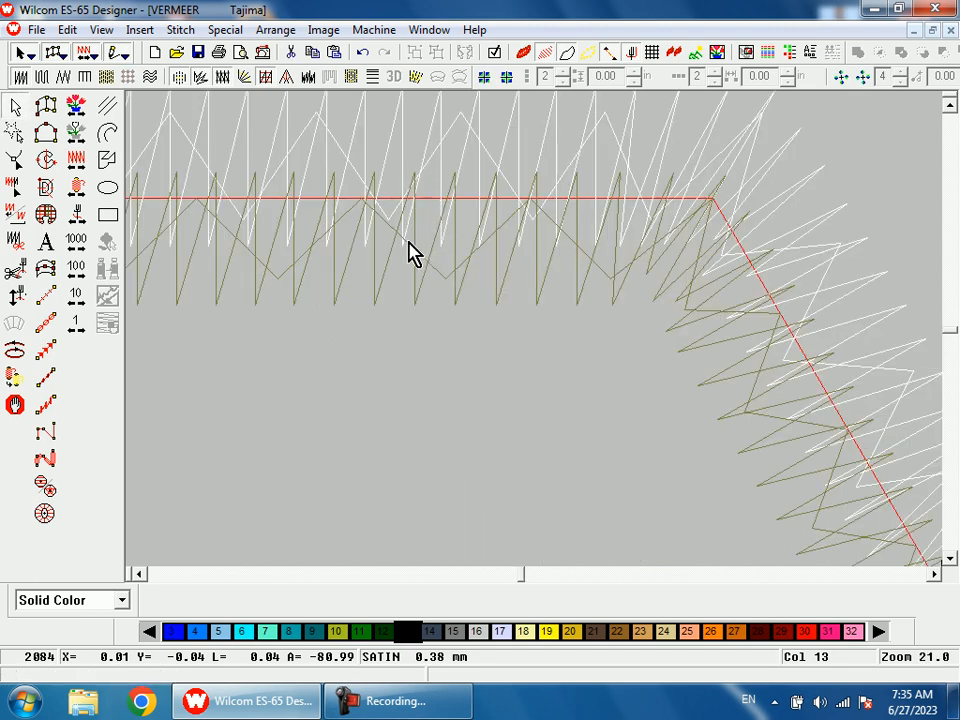
{"action": "key", "text": "shift+z"}
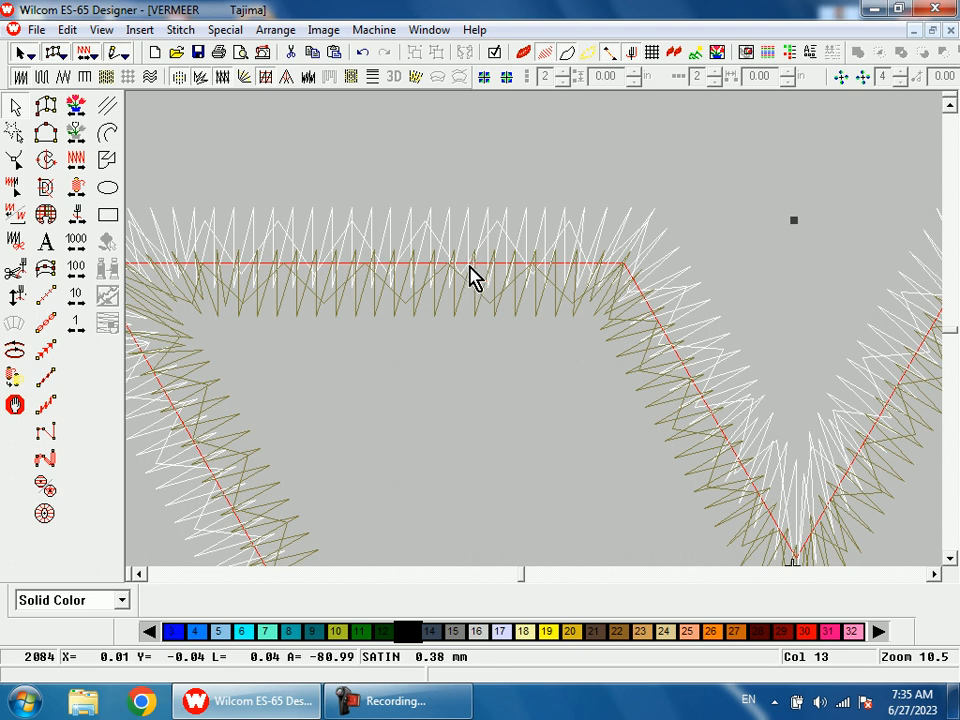
{"action": "scroll", "coordinate": [470, 270], "scroll_direction": "down", "scroll_amount": 3}
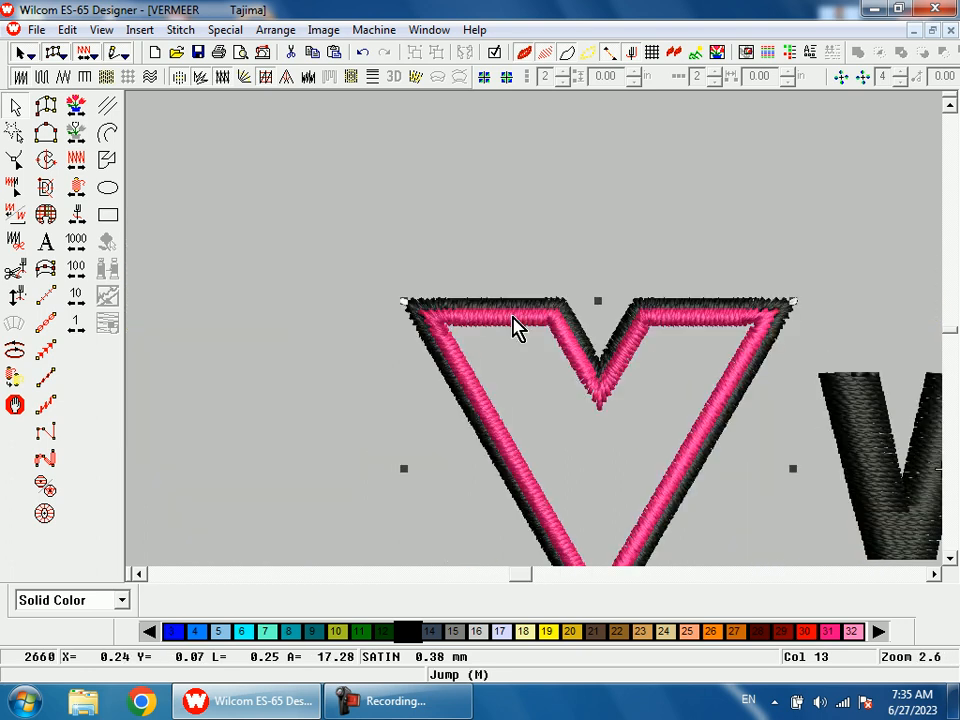
{"action": "scroll", "coordinate": [513, 327], "scroll_direction": "down", "scroll_amount": 2}
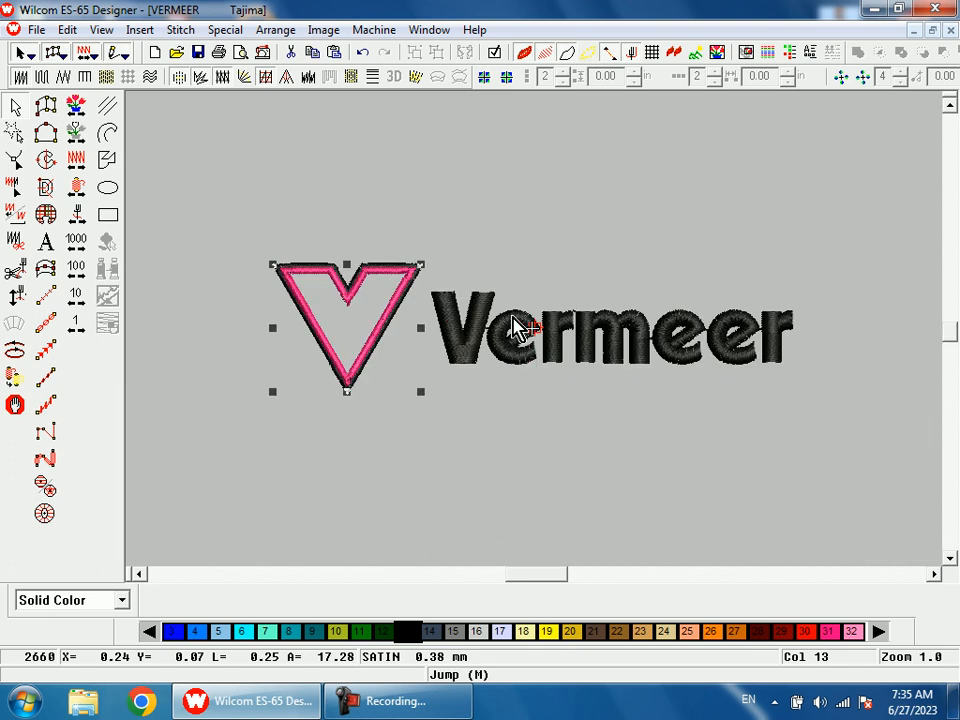
{"action": "left_click", "coordinate": [416, 362]}
{"action": "key", "text": "b"}
{"action": "left_click", "coordinate": [289, 225]}
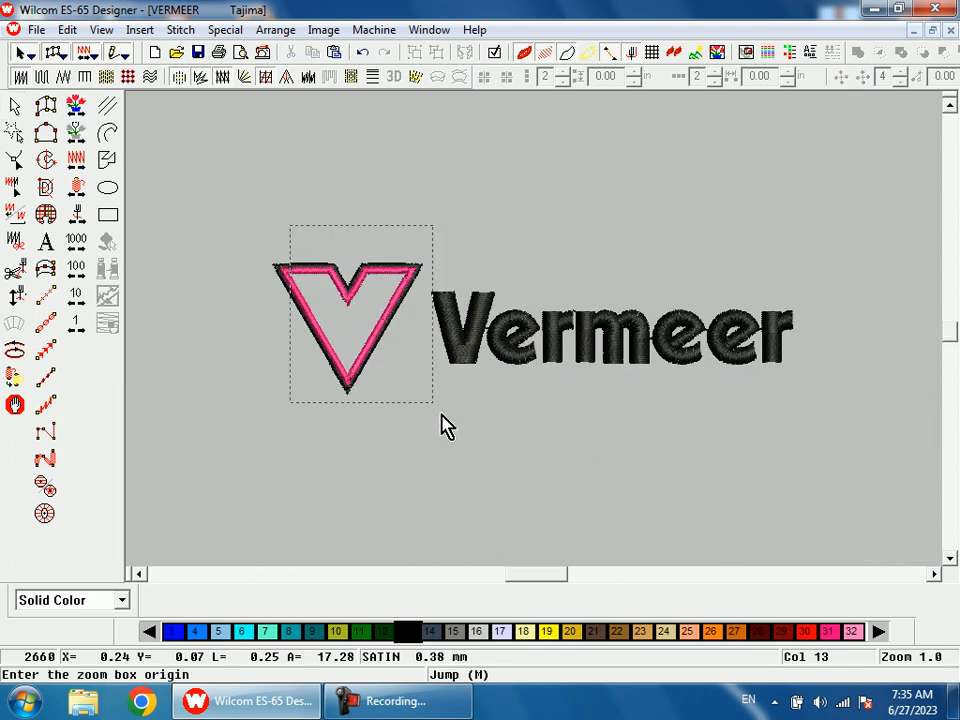
{"action": "left_click", "coordinate": [424, 403]}
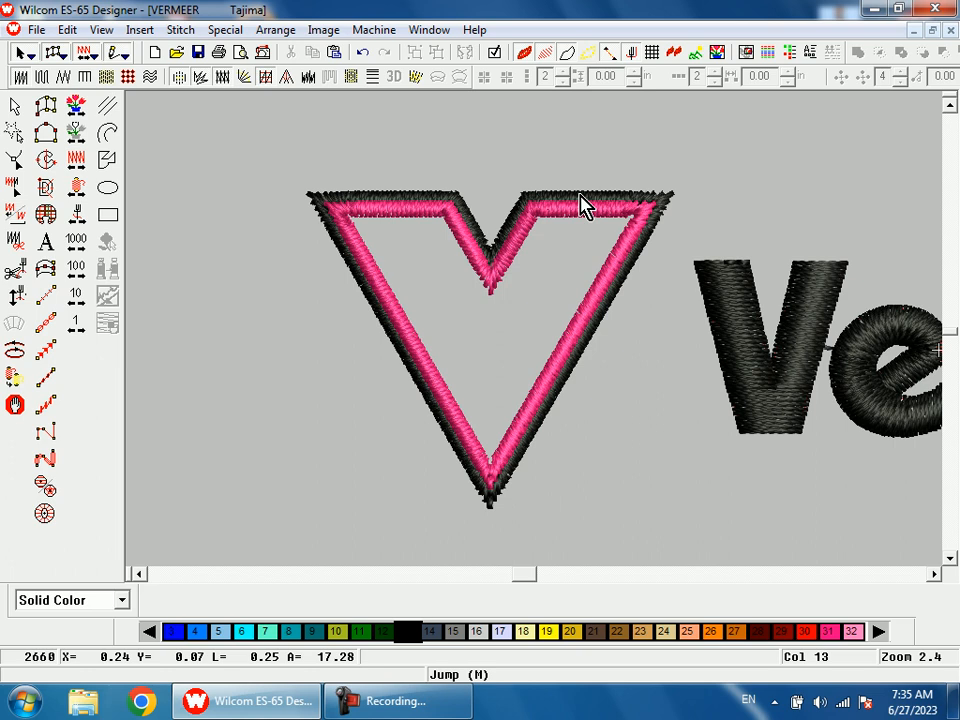
Try resequencing the V emblem's outlines so the black one stitches over the pink one.
{"action": "key", "text": "d"}
{"action": "key", "text": "t"}
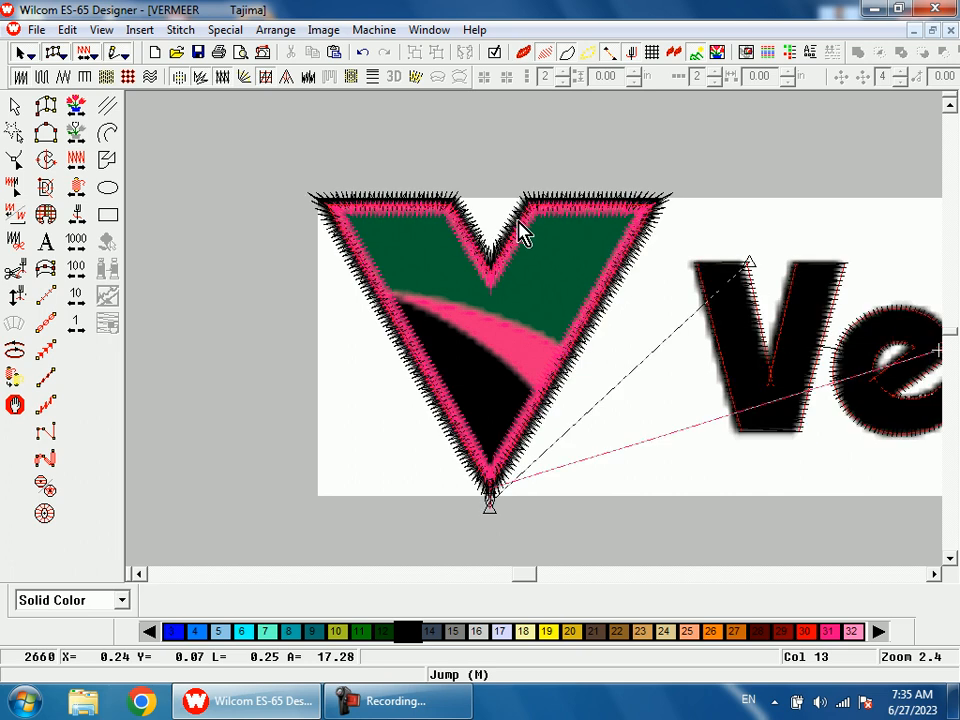
{"action": "key", "text": "shift+z"}
{"action": "key", "text": "b"}
{"action": "left_click_drag", "start_coordinate": [553, 369], "coordinate": [410, 248]}
{"action": "left_click", "coordinate": [465, 218]}
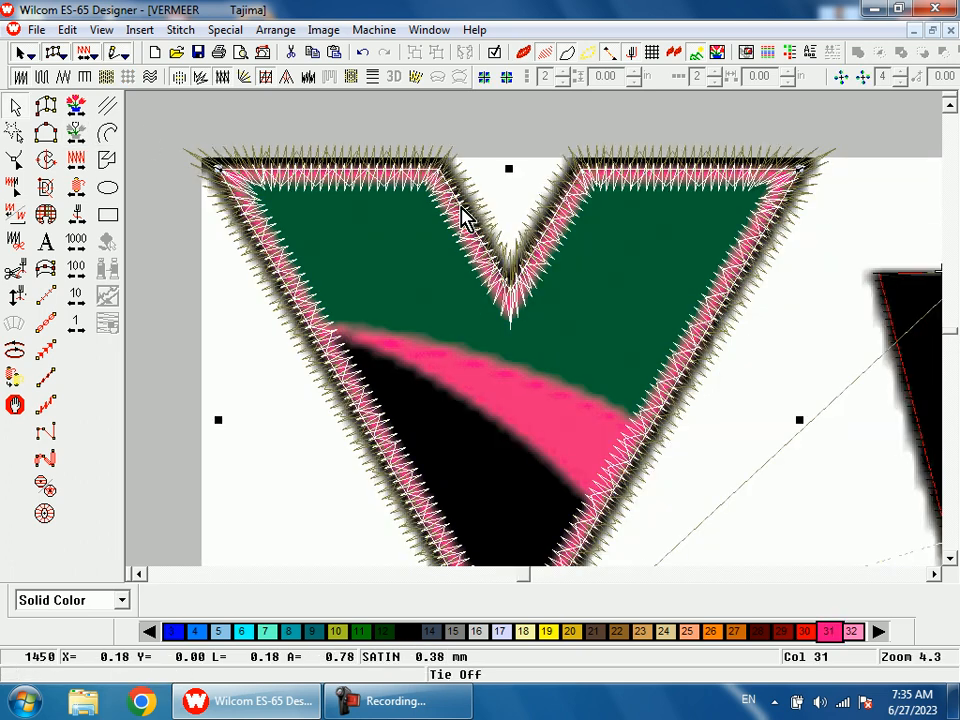
{"action": "key", "text": "Escape"}
{"action": "left_click", "coordinate": [465, 218]}
{"action": "key", "text": "Escape"}
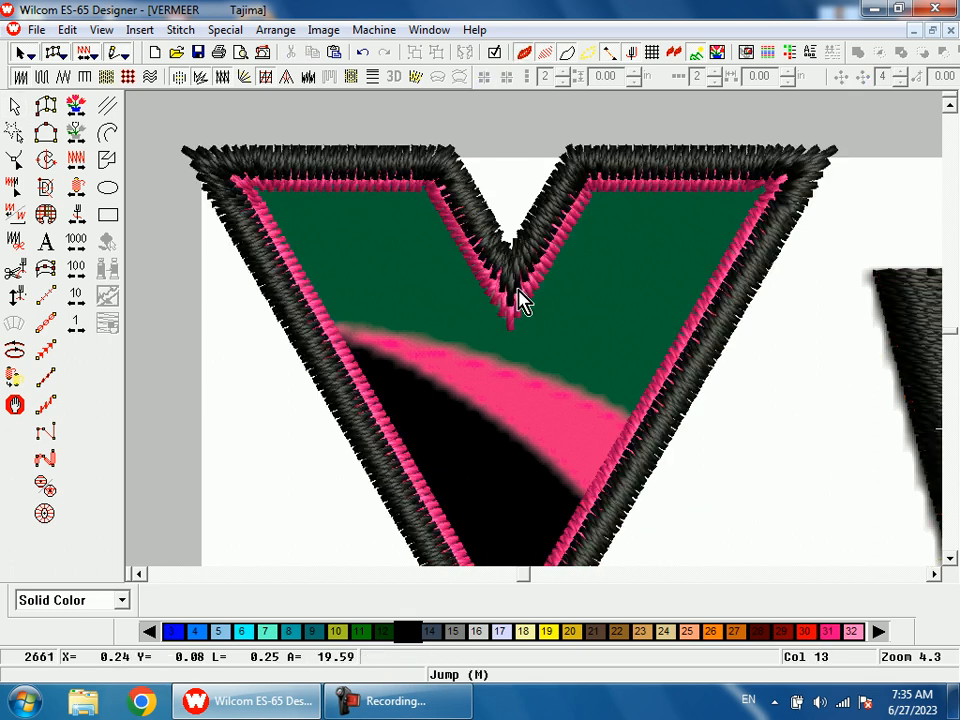
Set the black V outline's input side offset to 100% on Side 1.
{"action": "key", "text": "1"}
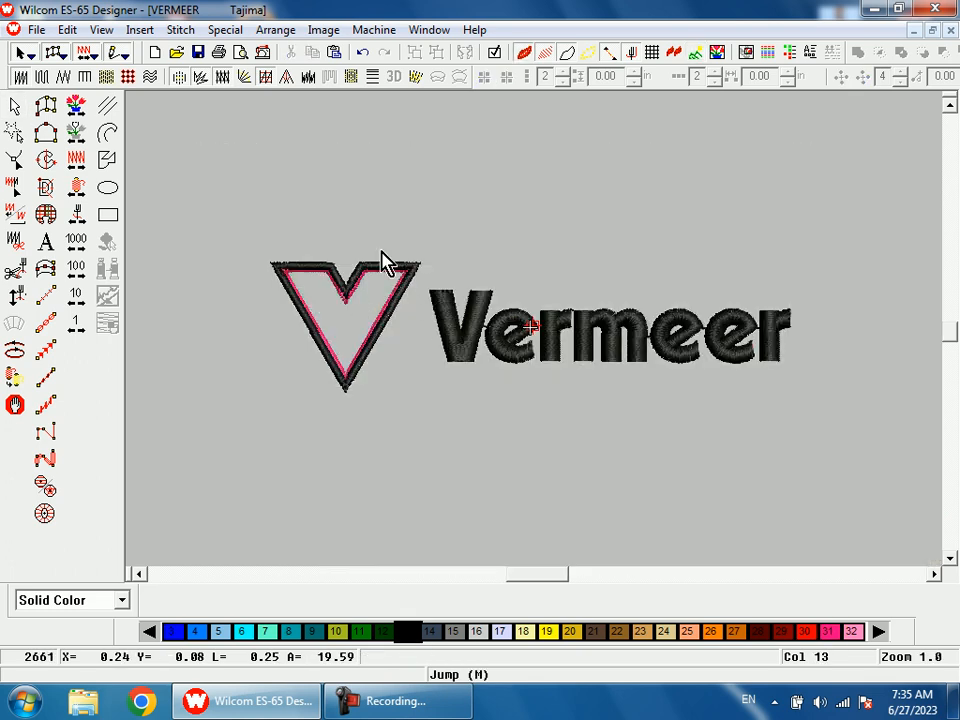
{"action": "key", "text": "b"}
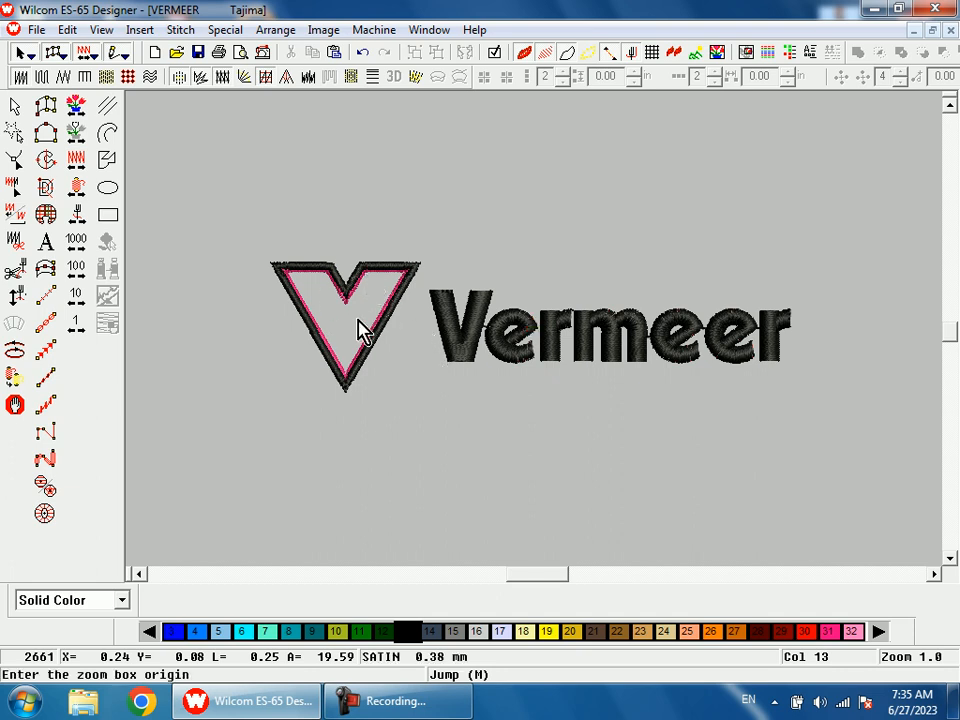
{"action": "left_click_drag", "start_coordinate": [345, 236], "coordinate": [399, 339]}
{"action": "double_click", "coordinate": [461, 270]}
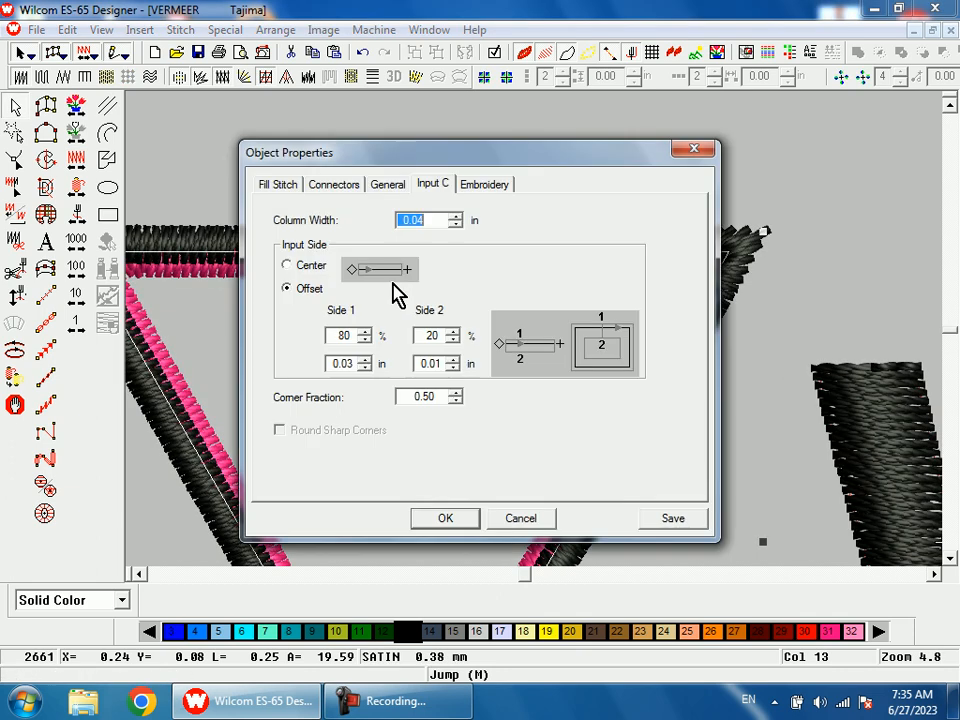
{"action": "left_click_drag", "start_coordinate": [352, 335], "coordinate": [316, 336]}
{"action": "type", "text": "100"}
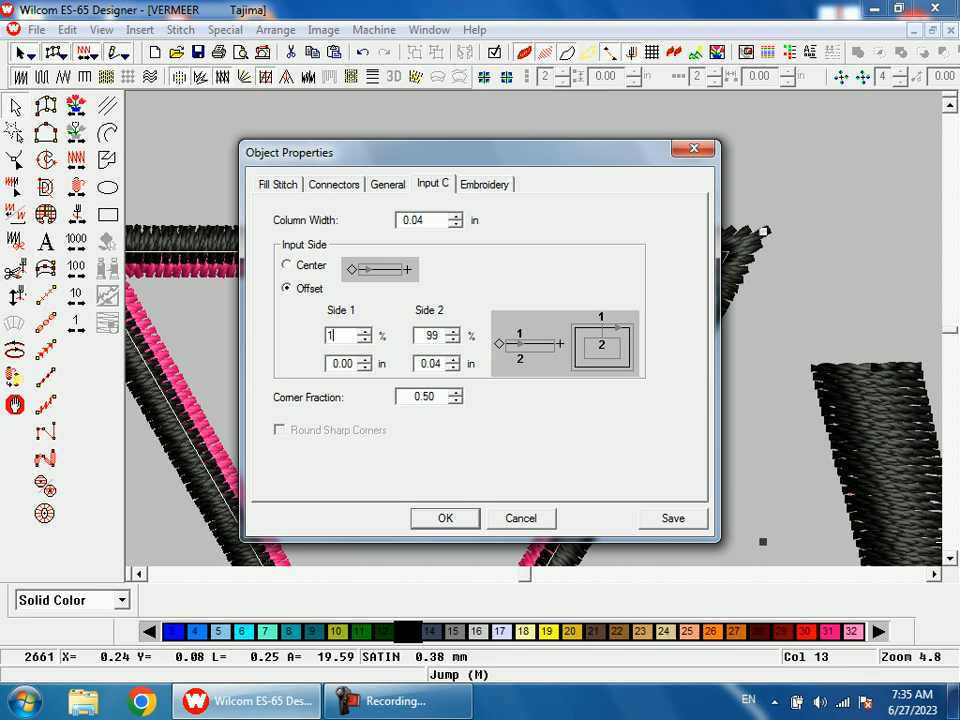
{"action": "key", "text": "Return"}
{"action": "key", "text": "shift+z"}
{"action": "key", "text": "Escape"}
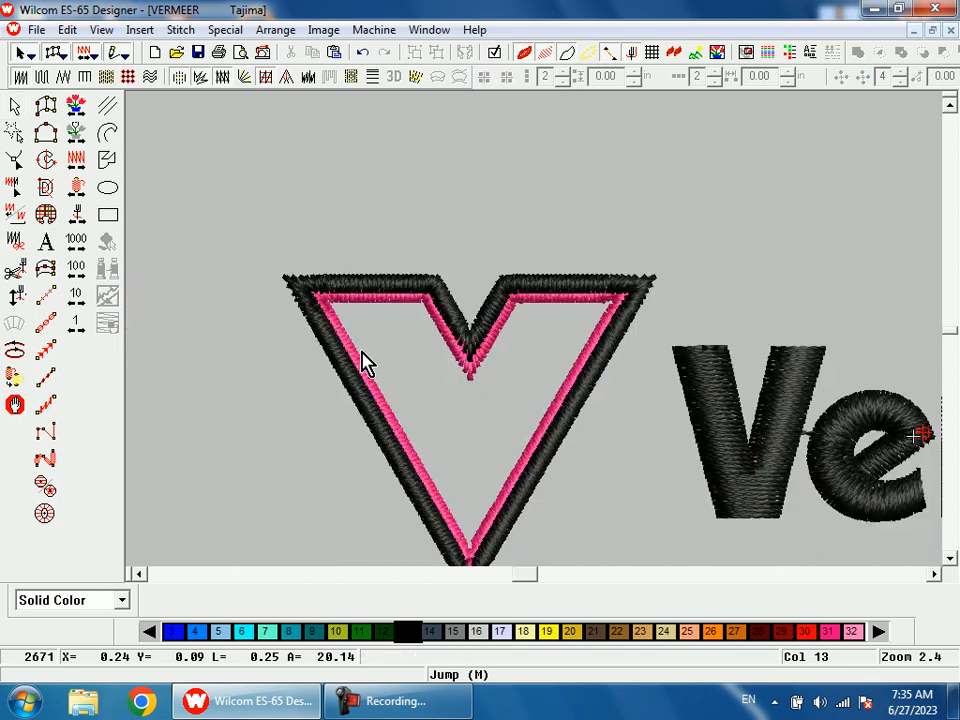
Undo the black outline's offset change and the resequencing of the two V outlines.
{"action": "key", "text": "1"}
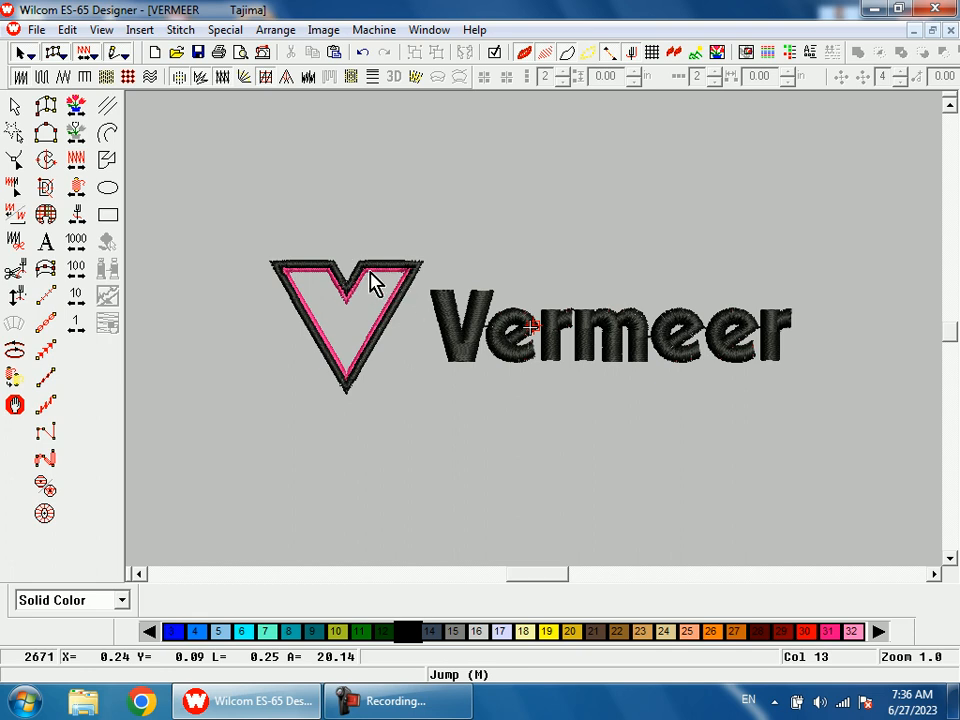
{"action": "key", "text": "b"}
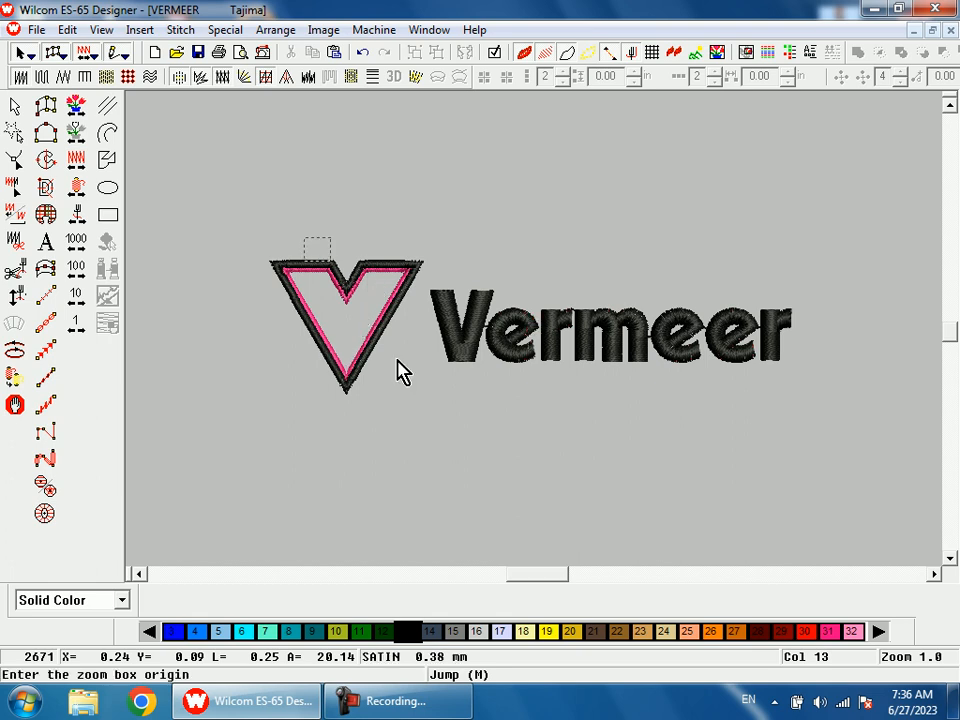
{"action": "left_click_drag", "start_coordinate": [254, 237], "coordinate": [470, 397]}
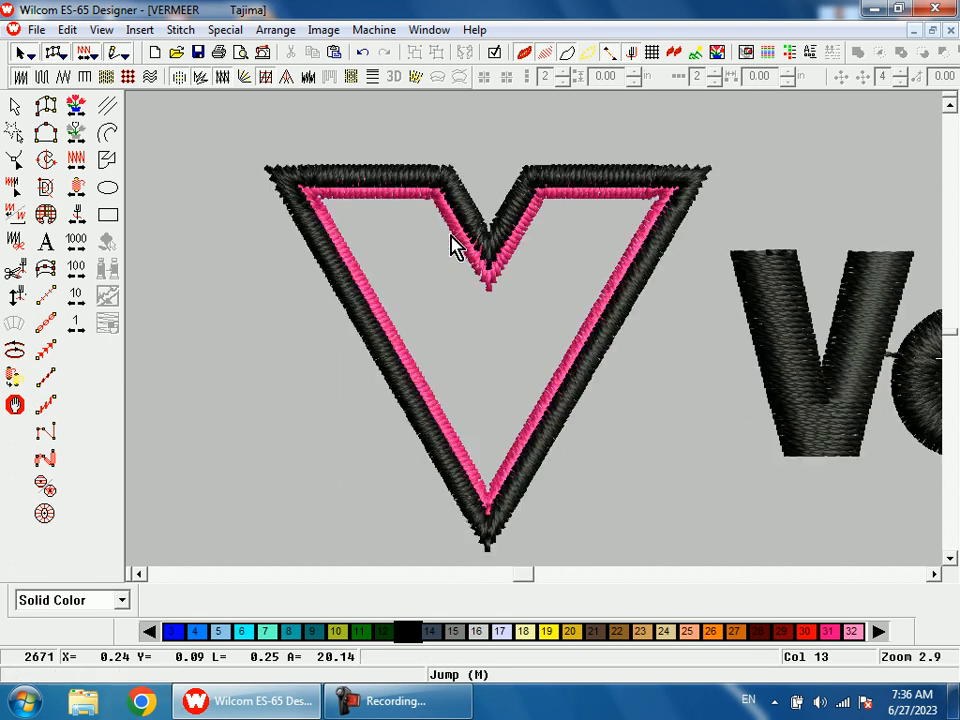
{"action": "key", "text": "ctrl+z"}
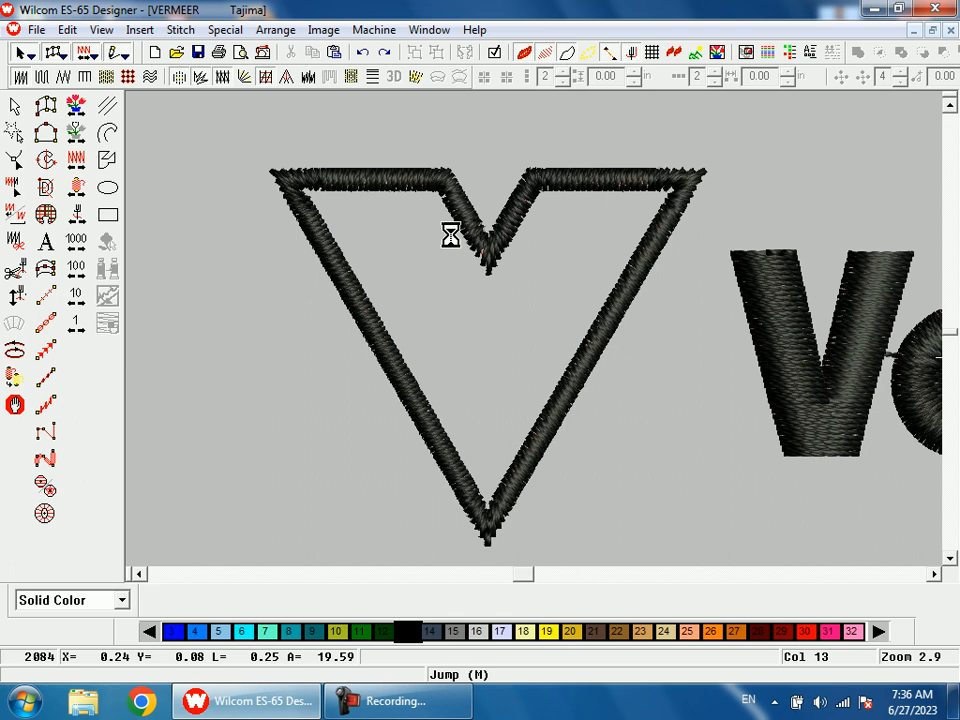
{"action": "key", "text": "ctrl+y"}
{"action": "key", "text": "shift+z"}
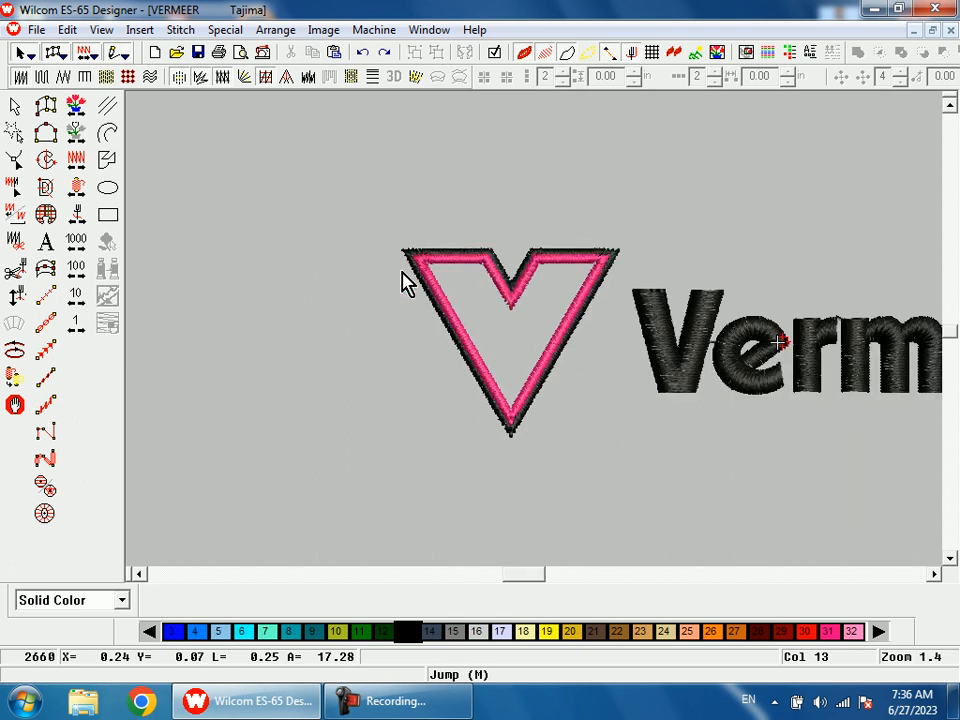
Check the black V outline's column width and side offsets, and examine both outlines in plain and realistic stitch display.
{"action": "key", "text": "1"}
{"action": "key", "text": "z"}
{"action": "left_click_drag", "start_coordinate": [318, 252], "coordinate": [455, 425]}
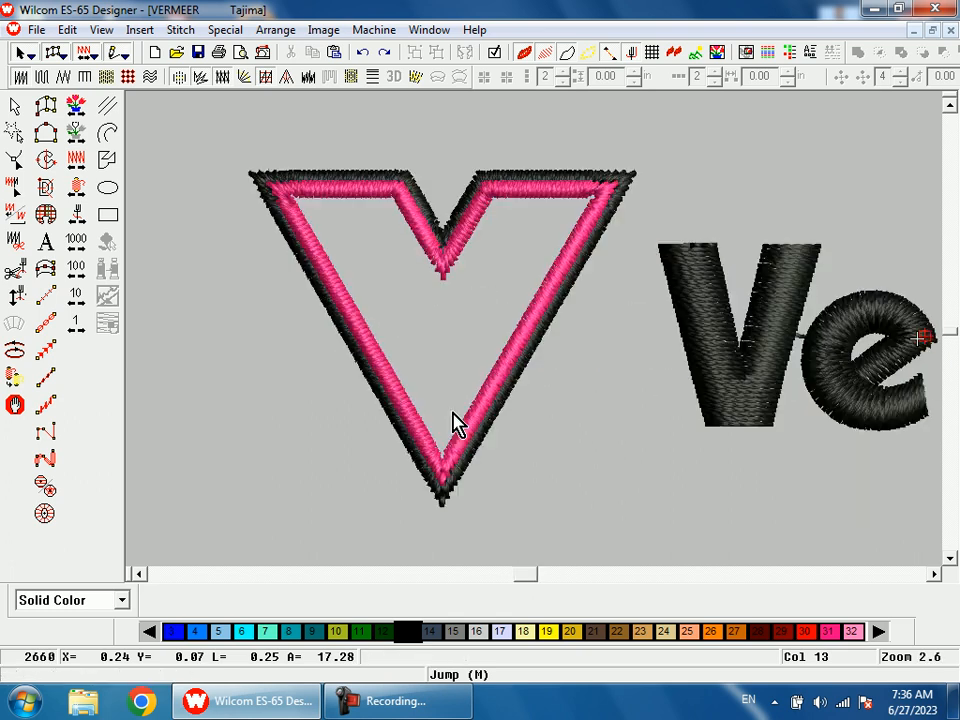
{"action": "key", "text": "t"}
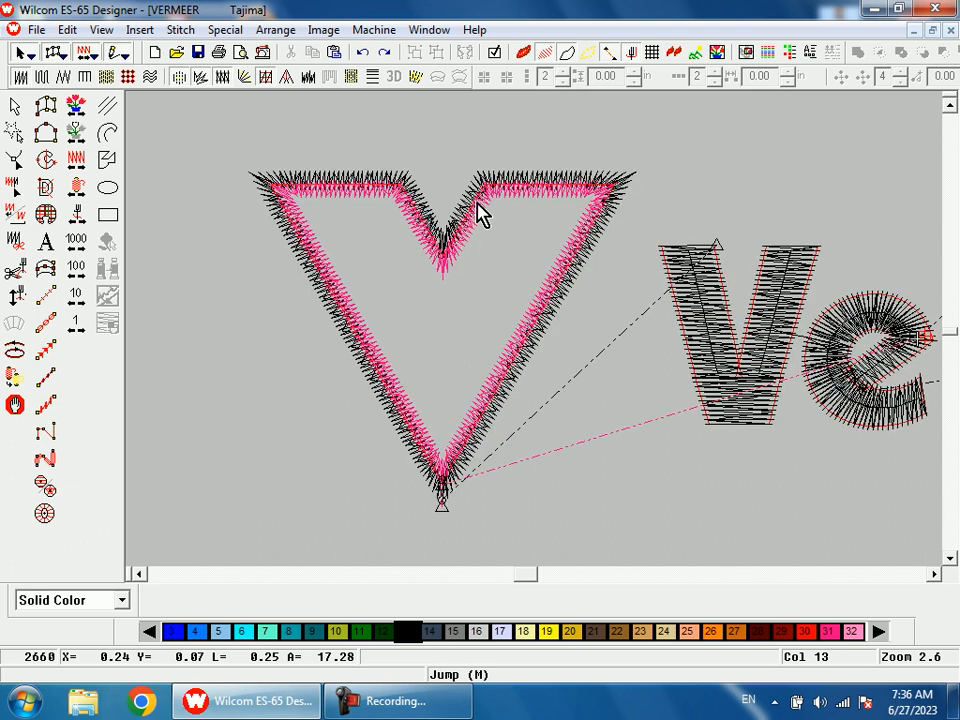
{"action": "left_click", "coordinate": [477, 203]}
{"action": "double_click", "coordinate": [478, 225]}
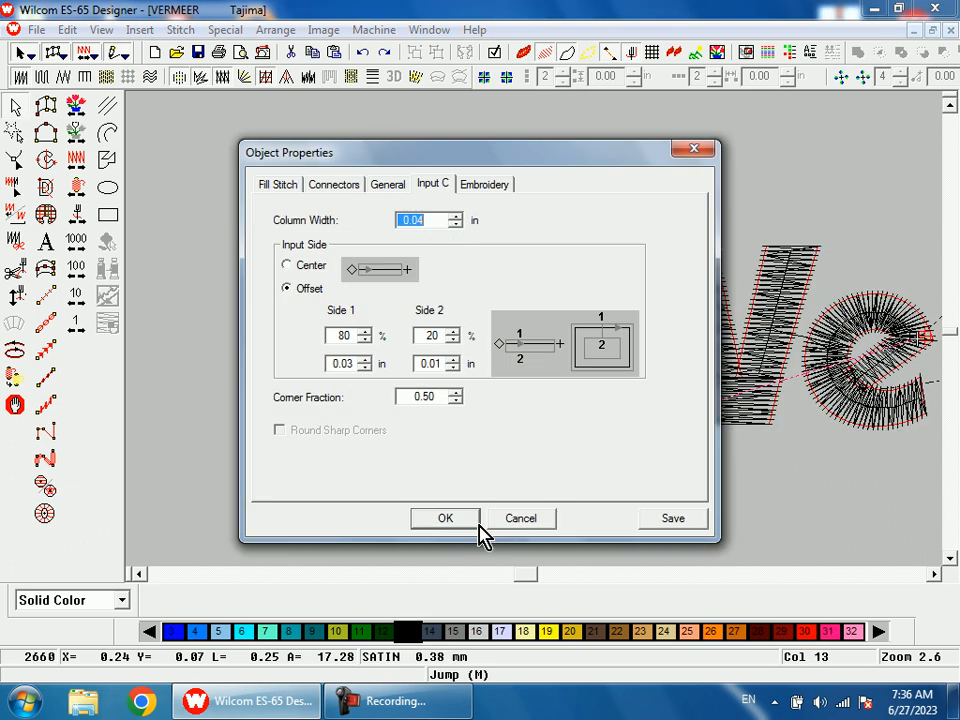
{"action": "left_click", "coordinate": [471, 518]}
{"action": "left_click", "coordinate": [514, 491]}
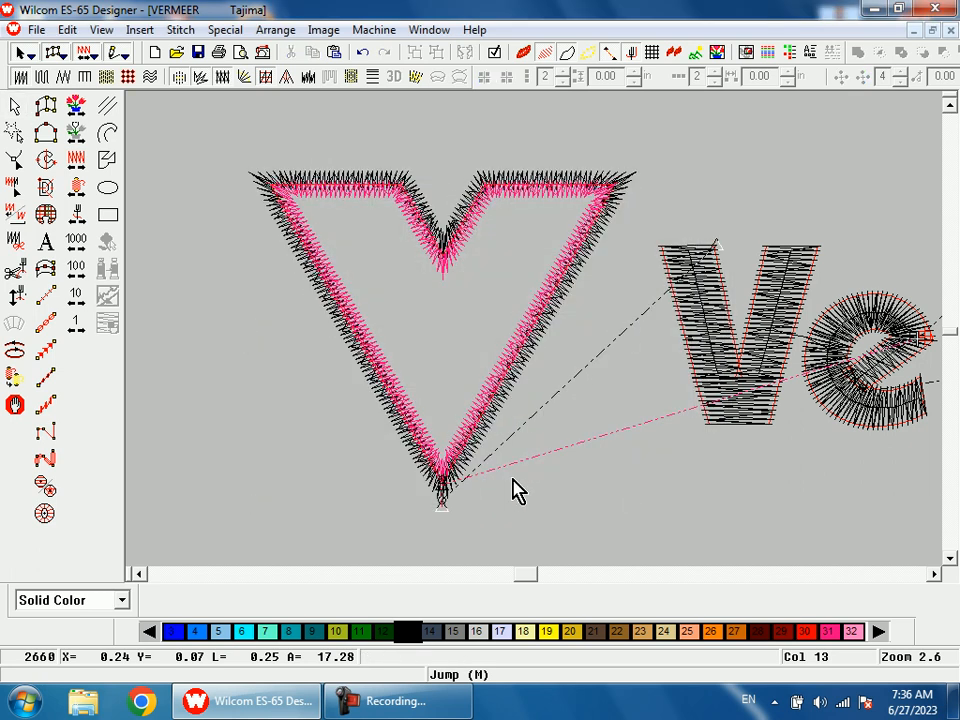
{"action": "key", "text": "t"}
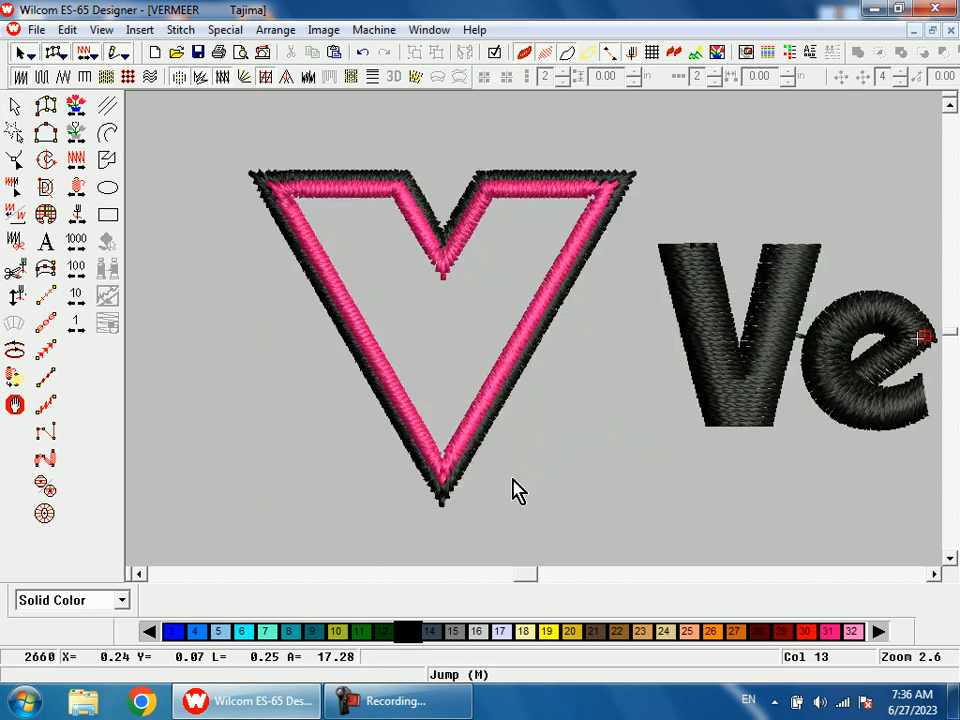
Over the backdrop artwork, digitize the V emblem's curved pink stripe as an Input A satin column from its wide end to its narrow end.
{"action": "key", "text": "1"}
{"action": "key", "text": "d"}
{"action": "key", "text": "b"}
{"action": "left_click_drag", "start_coordinate": [313, 258], "coordinate": [432, 383]}
{"action": "key", "text": "shift+z"}
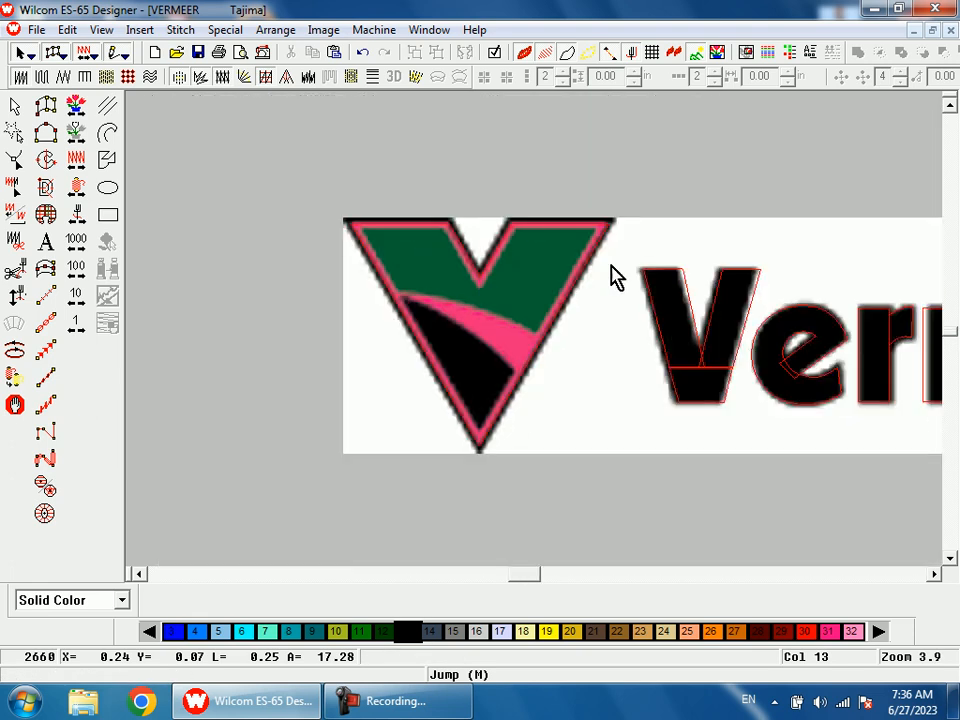
{"action": "left_click", "coordinate": [74, 130]}
{"action": "key", "text": "shift+z"}
{"action": "key", "text": "z"}
{"action": "left_click_drag", "start_coordinate": [499, 300], "coordinate": [525, 392]}
{"action": "left_click", "coordinate": [524, 400]}
{"action": "left_click", "coordinate": [574, 307]}
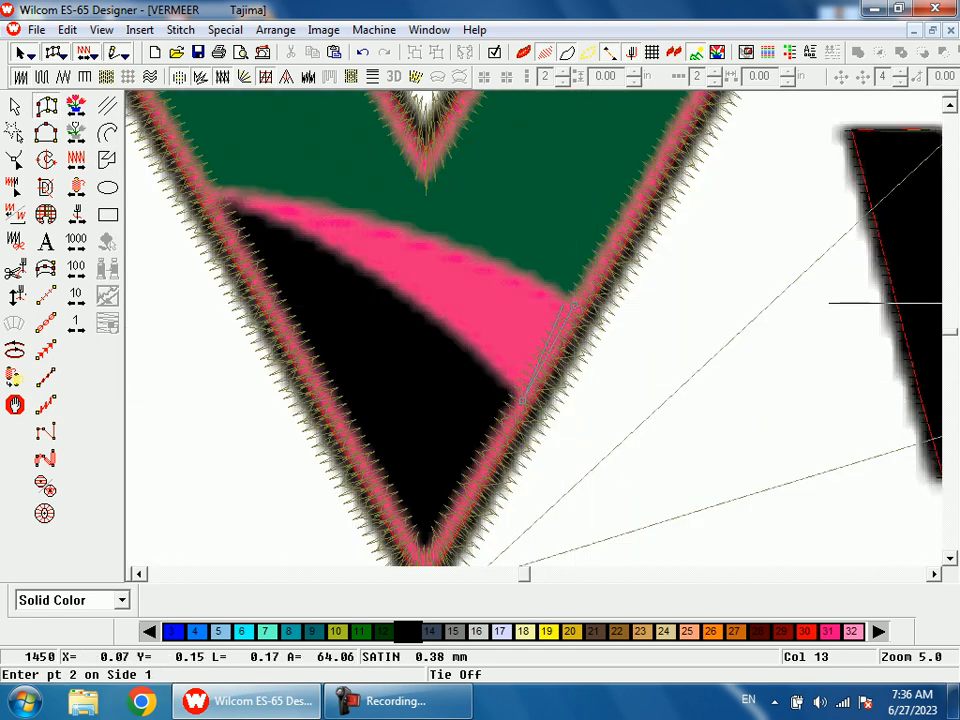
{"action": "left_click", "coordinate": [435, 320]}
{"action": "left_click", "coordinate": [466, 258]}
{"action": "left_click", "coordinate": [337, 248]}
{"action": "left_click", "coordinate": [344, 211]}
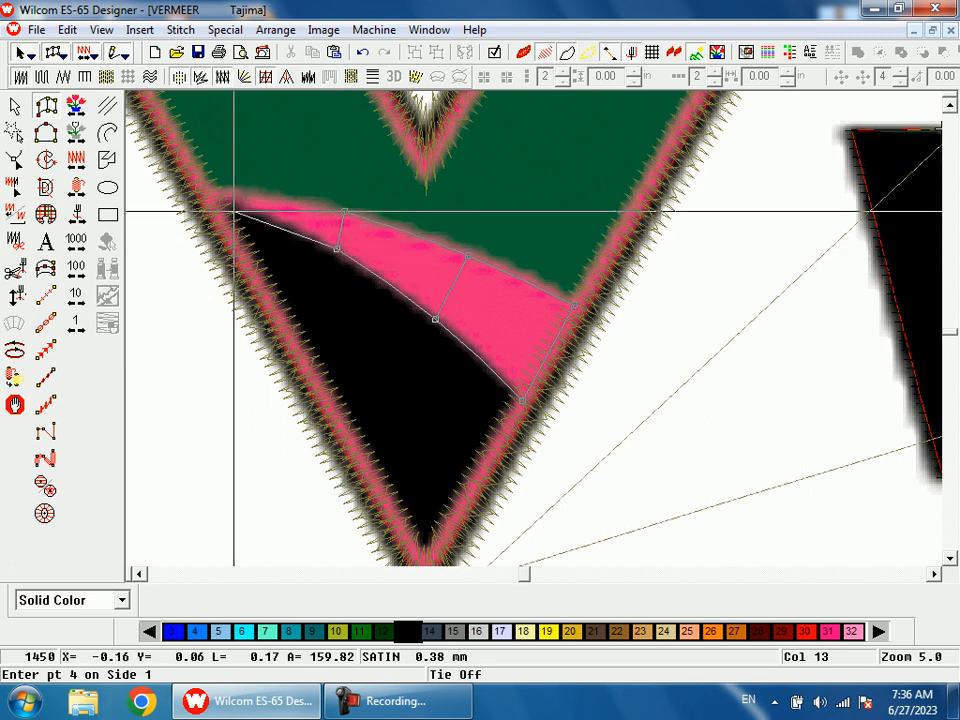
{"action": "left_click", "coordinate": [207, 210]}
{"action": "left_click", "coordinate": [207, 189]}
{"action": "key", "text": "Return"}
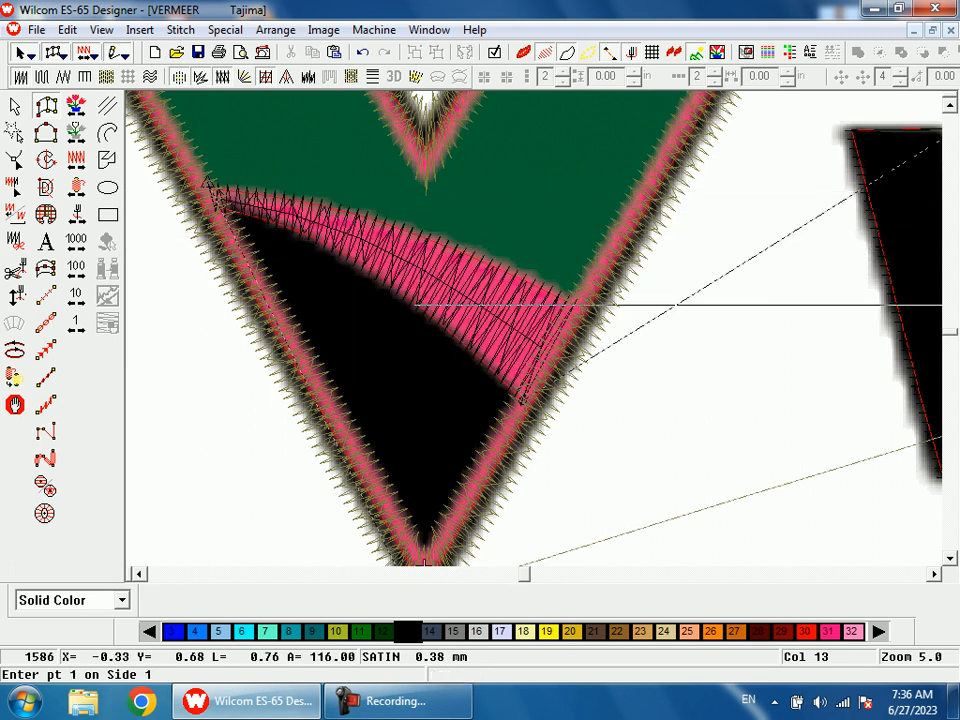
Recolor the emblem's curved stripe to pink, color 31, and deselect it.
{"action": "left_click", "coordinate": [15, 105]}
{"action": "left_click", "coordinate": [828, 631]}
{"action": "key", "text": "shift+z"}
{"action": "key", "text": "Escape"}
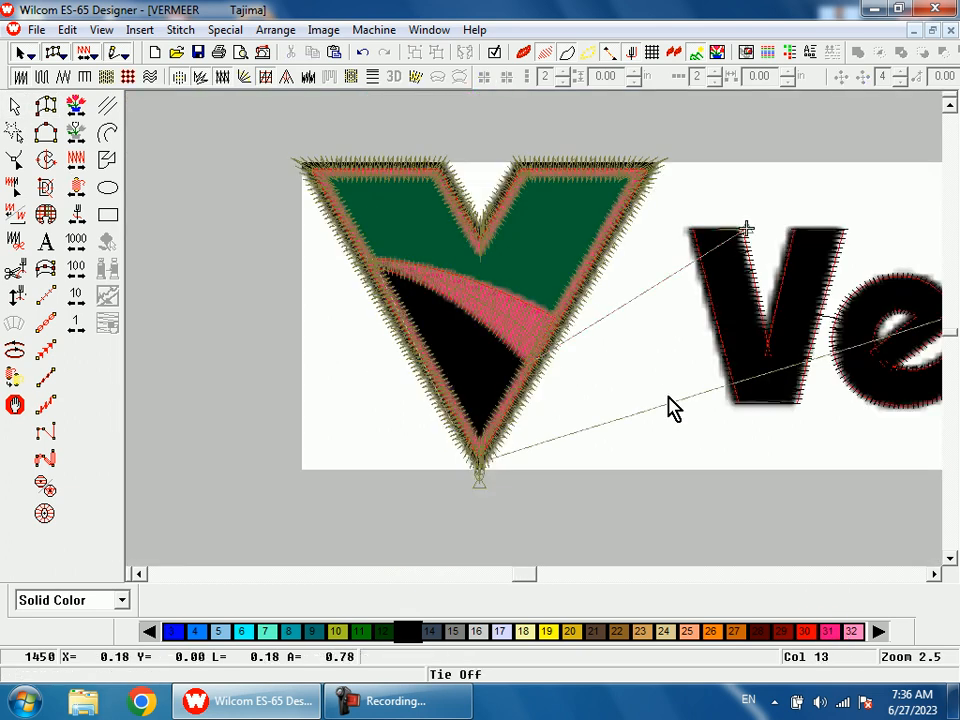
Digitize the V emblem's lower black area as a satin Complex Fill, tracing its curved edge under the pink stripe and down to the bottom tip.
{"action": "left_click", "coordinate": [44, 130]}
{"action": "key", "text": "b"}
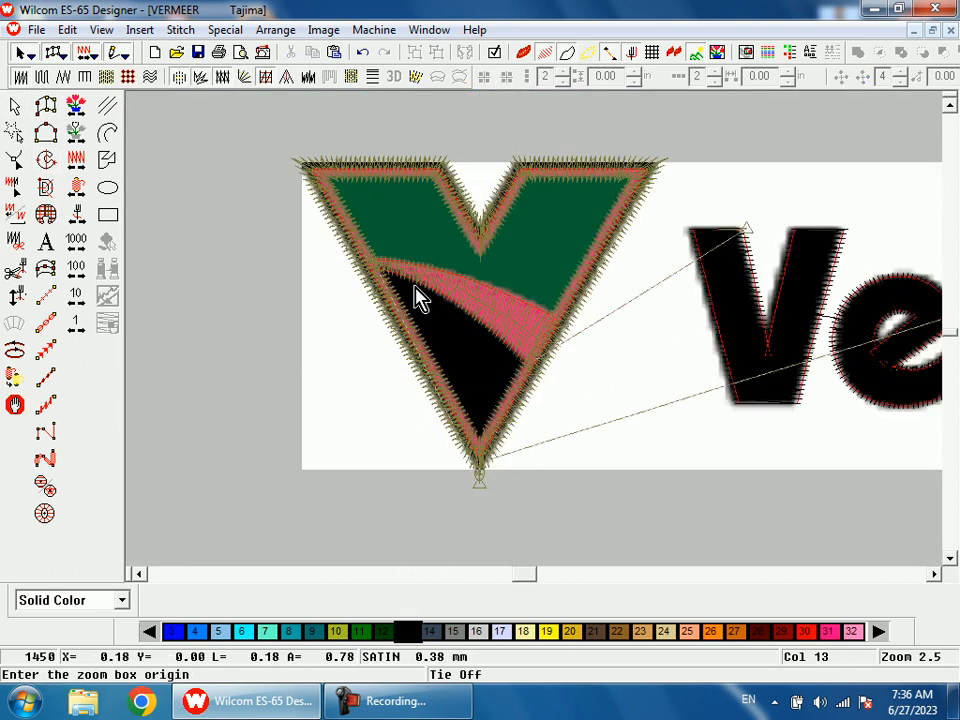
{"action": "left_click", "coordinate": [453, 373]}
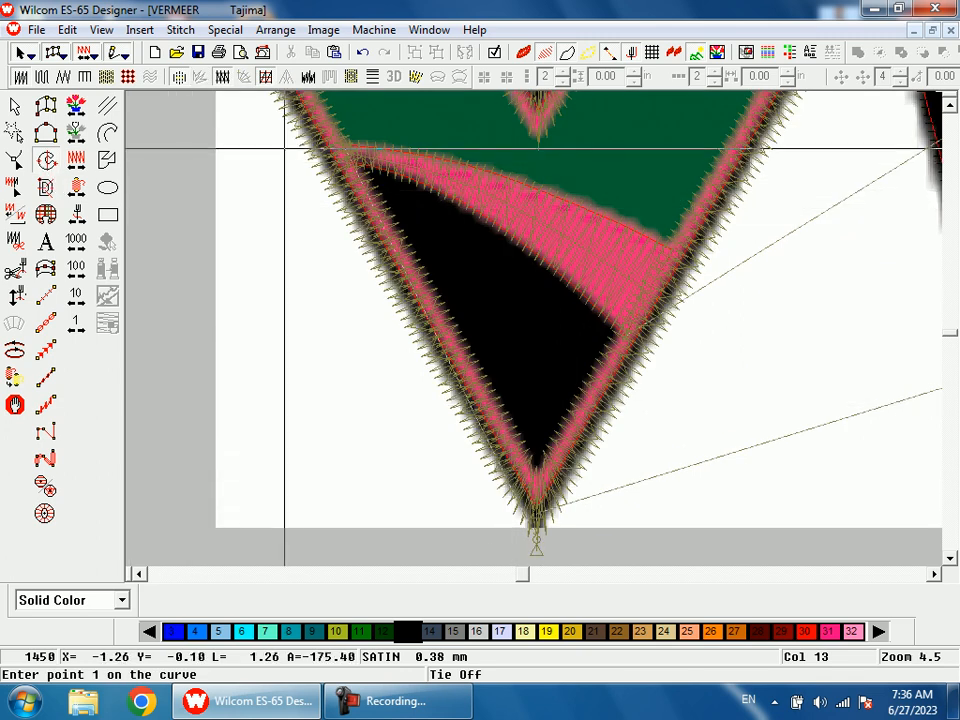
{"action": "left_click", "coordinate": [331, 154]}
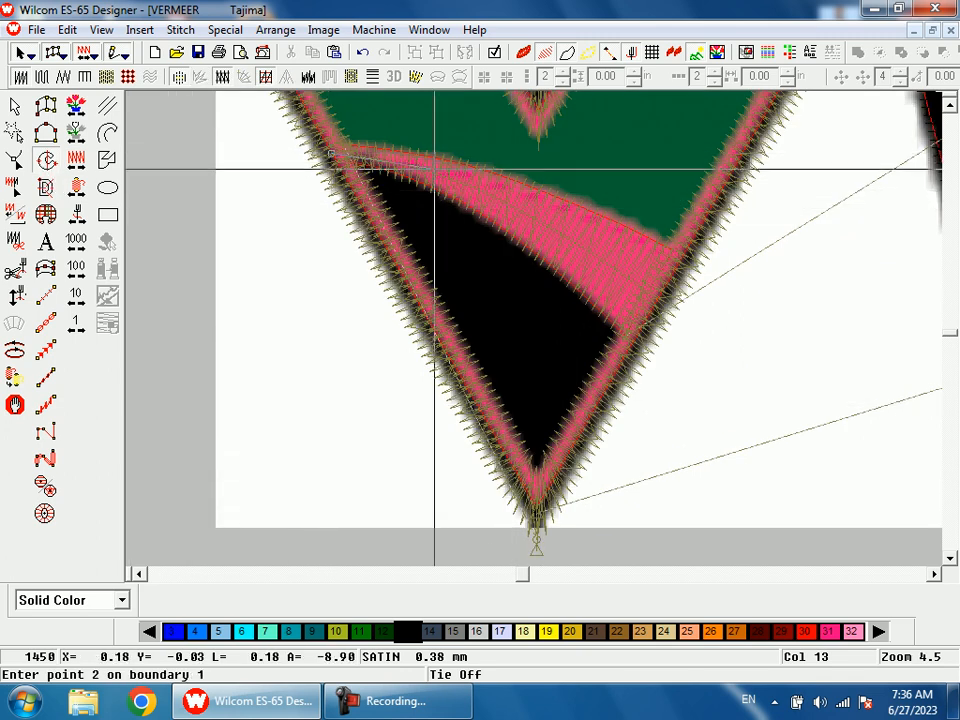
{"action": "key", "text": "t"}
{"action": "left_click", "coordinate": [424, 170]}
{"action": "left_click", "coordinate": [574, 241]}
{"action": "left_click", "coordinate": [658, 300]}
{"action": "left_click", "coordinate": [537, 508]}
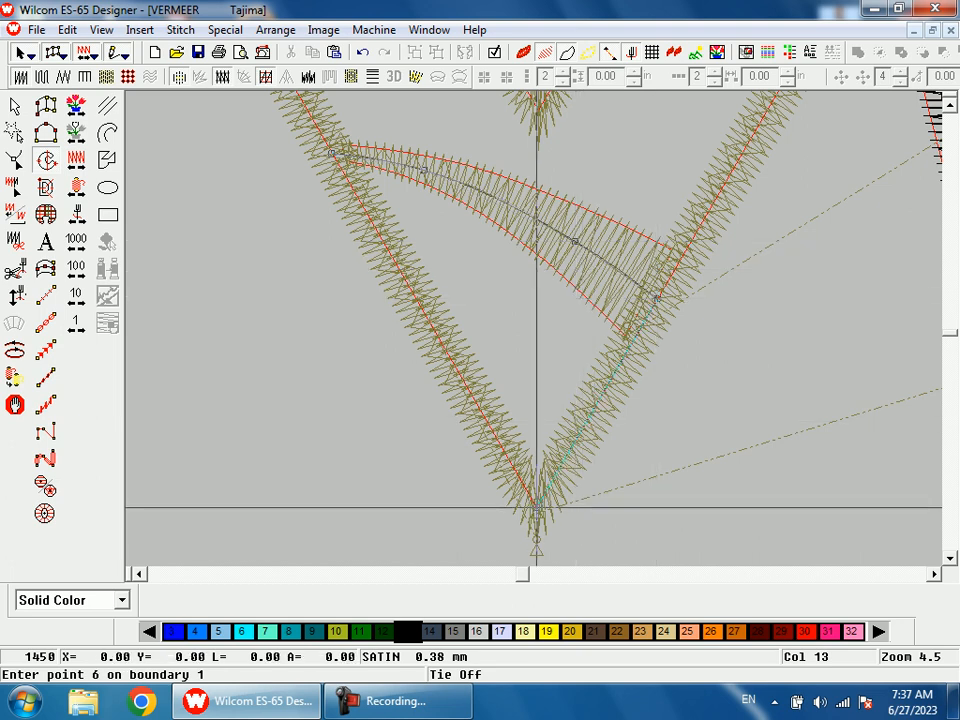
{"action": "key", "text": "Return"}
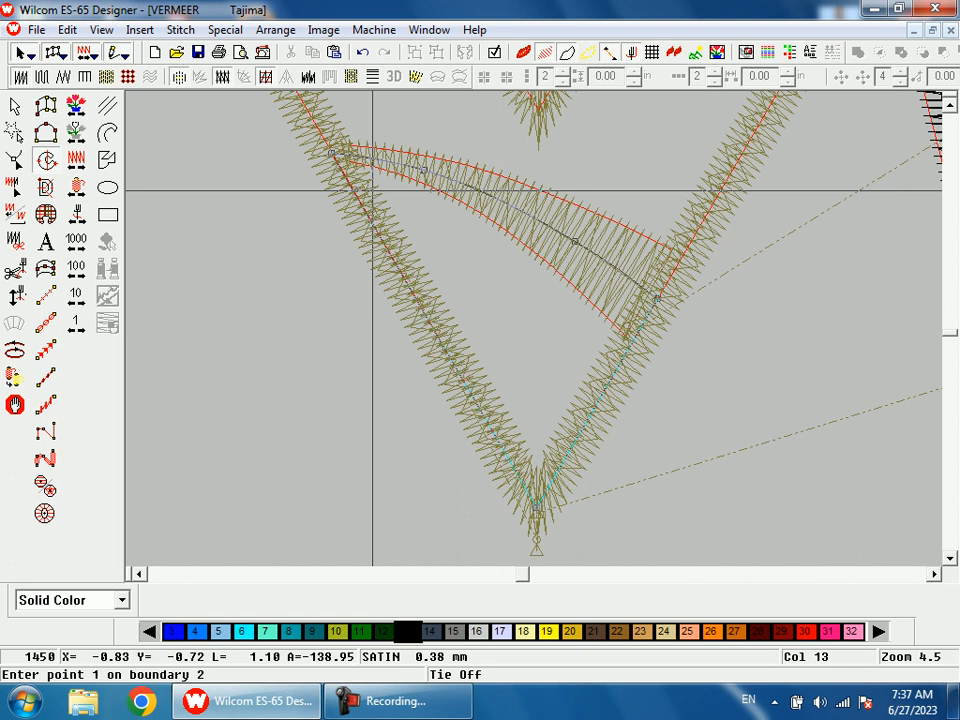
{"action": "key", "text": "Return"}
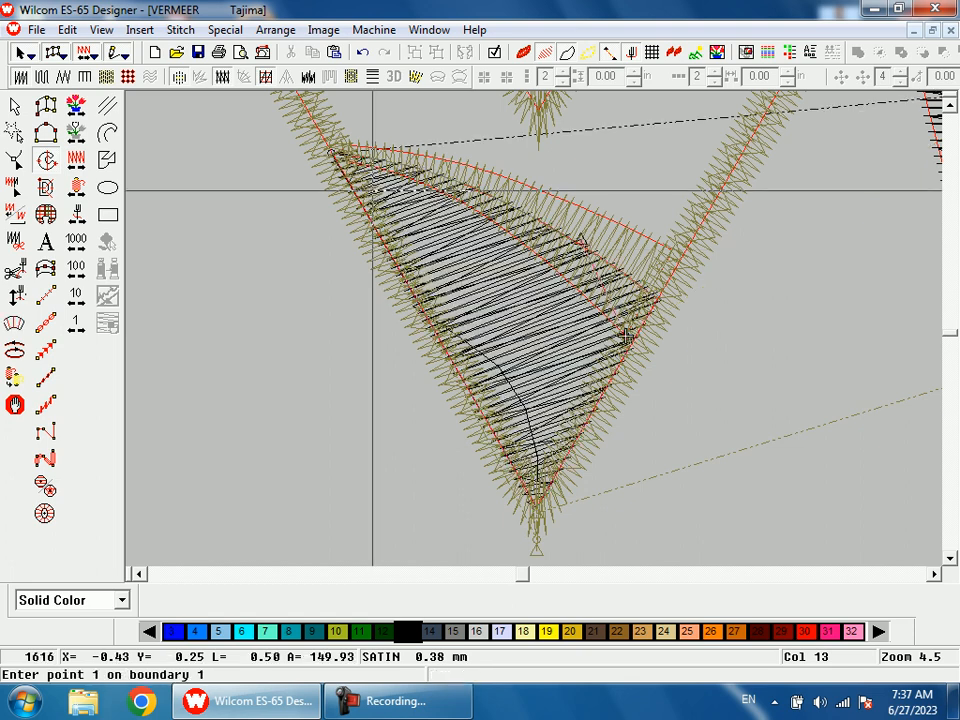
Reshape the lower black fill by moving its exit point to the V's bottom tip, and deselect it.
{"action": "left_click", "coordinate": [18, 106]}
{"action": "key", "text": "shift+z"}
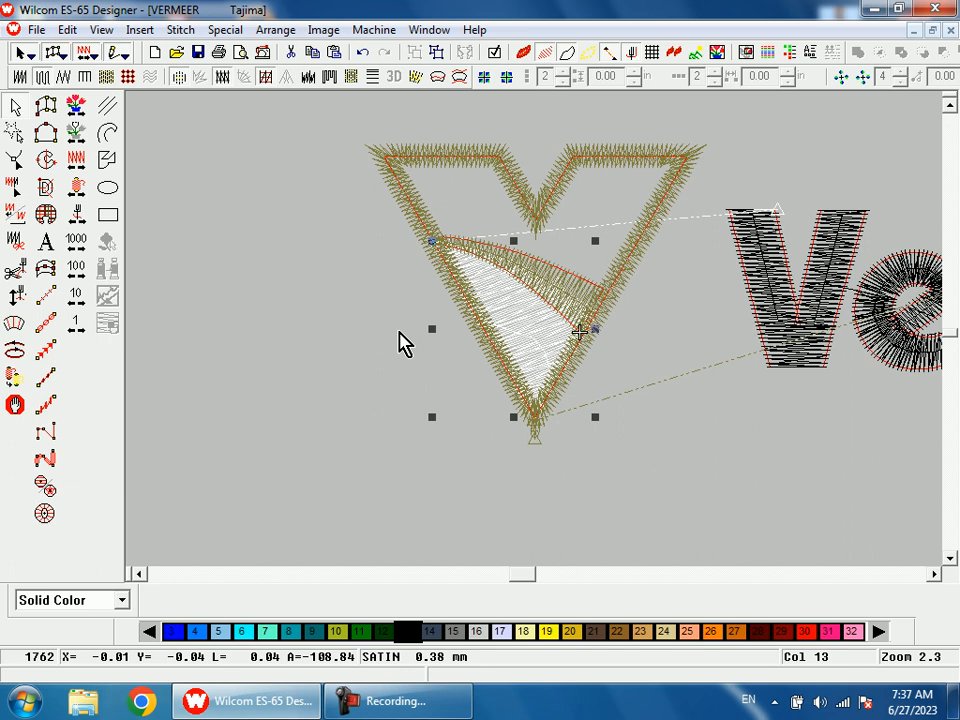
{"action": "key", "text": "b"}
{"action": "left_click_drag", "start_coordinate": [330, 215], "coordinate": [640, 400]}
{"action": "key", "text": "h"}
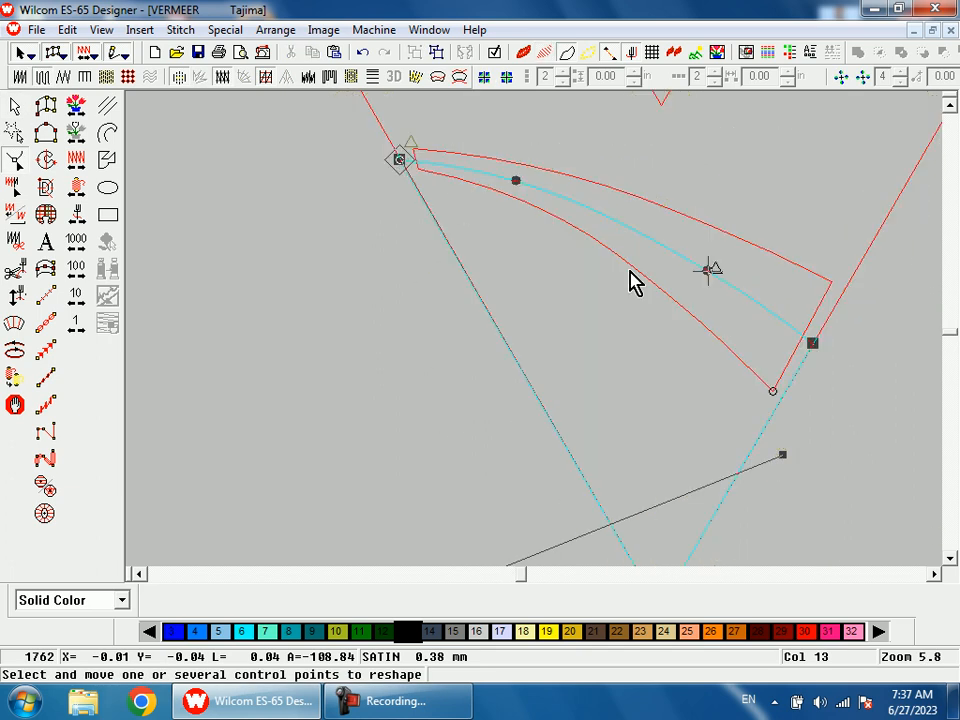
{"action": "key", "text": "c"}
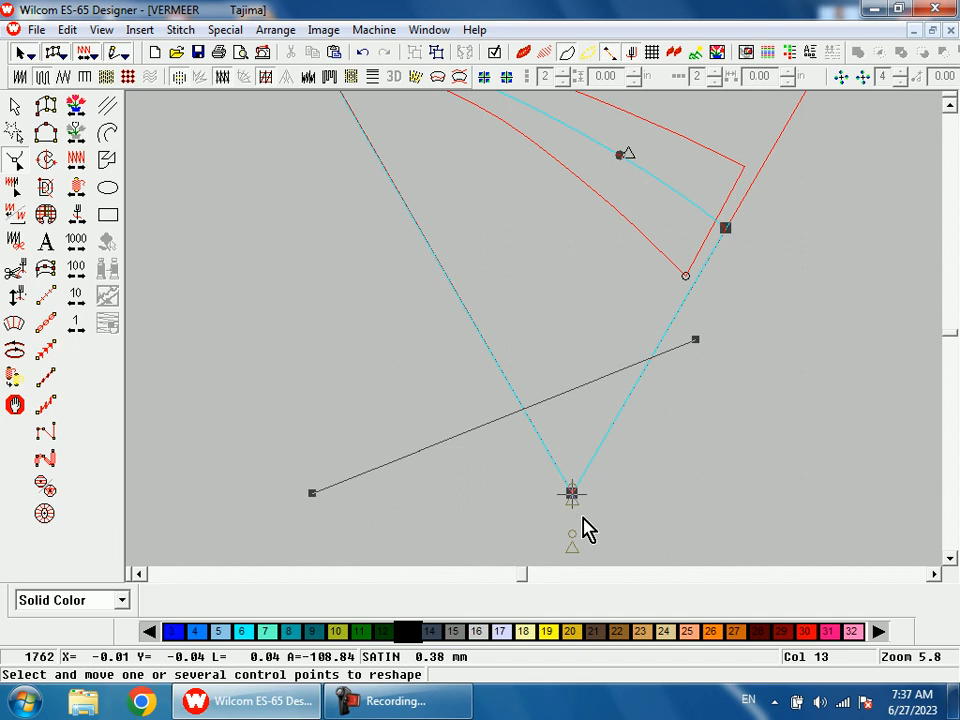
{"action": "key", "text": "shift+z"}
{"action": "scroll", "coordinate": [643, 531], "scroll_direction": "up", "scroll_amount": 1}
{"action": "key", "text": "Escape"}
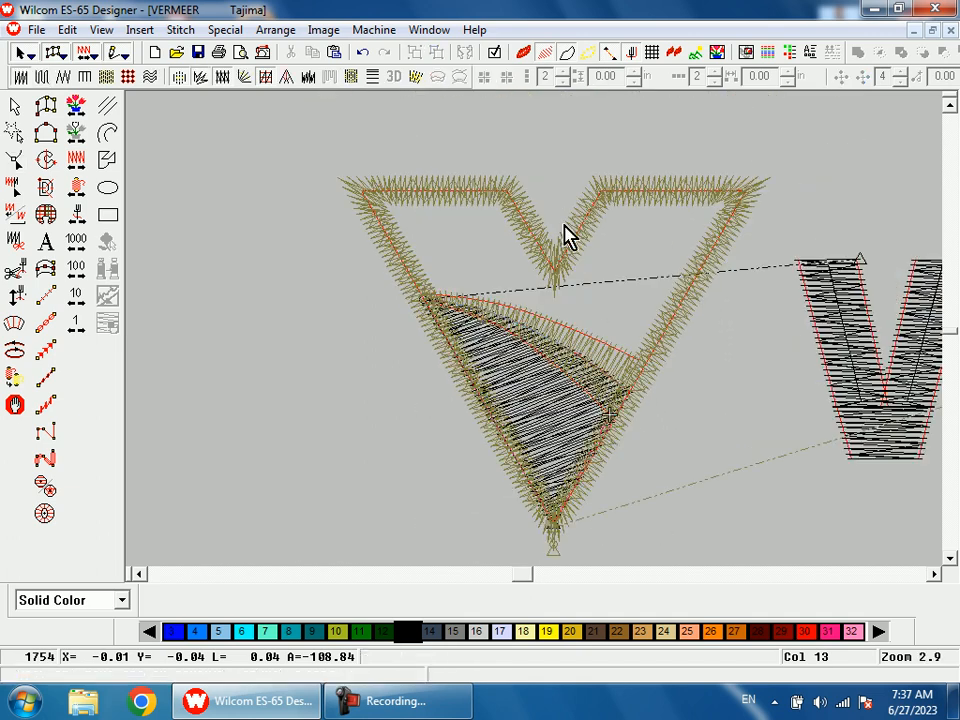
Select the black V outline and examine its control points and entry and exit positions around the bottom tip.
{"action": "left_click", "coordinate": [522, 204]}
{"action": "left_click", "coordinate": [527, 212]}
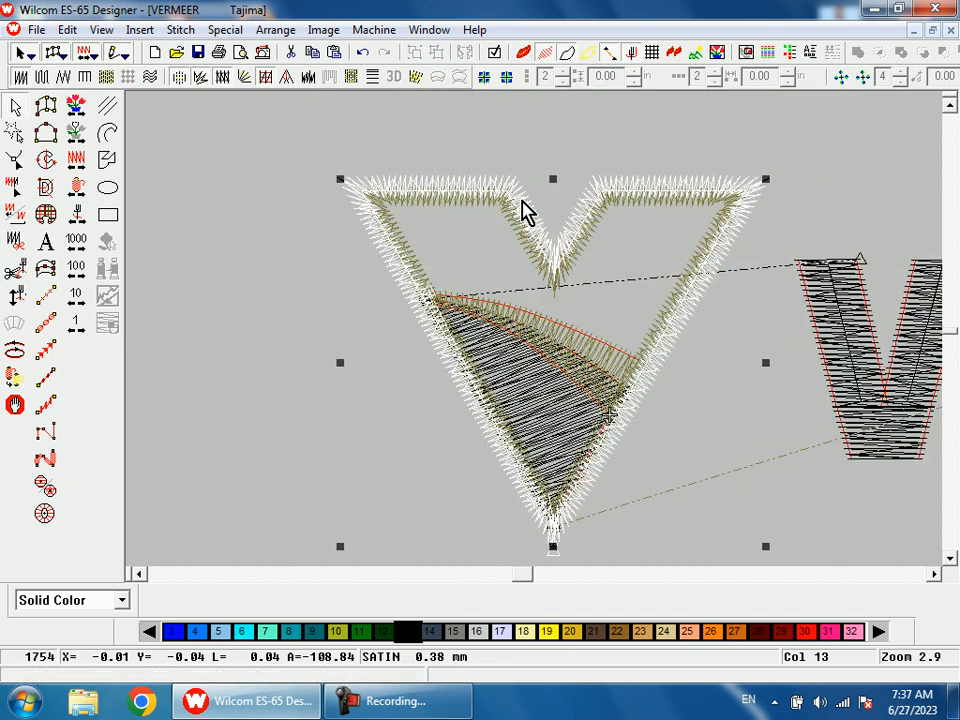
{"action": "left_click", "coordinate": [527, 212]}
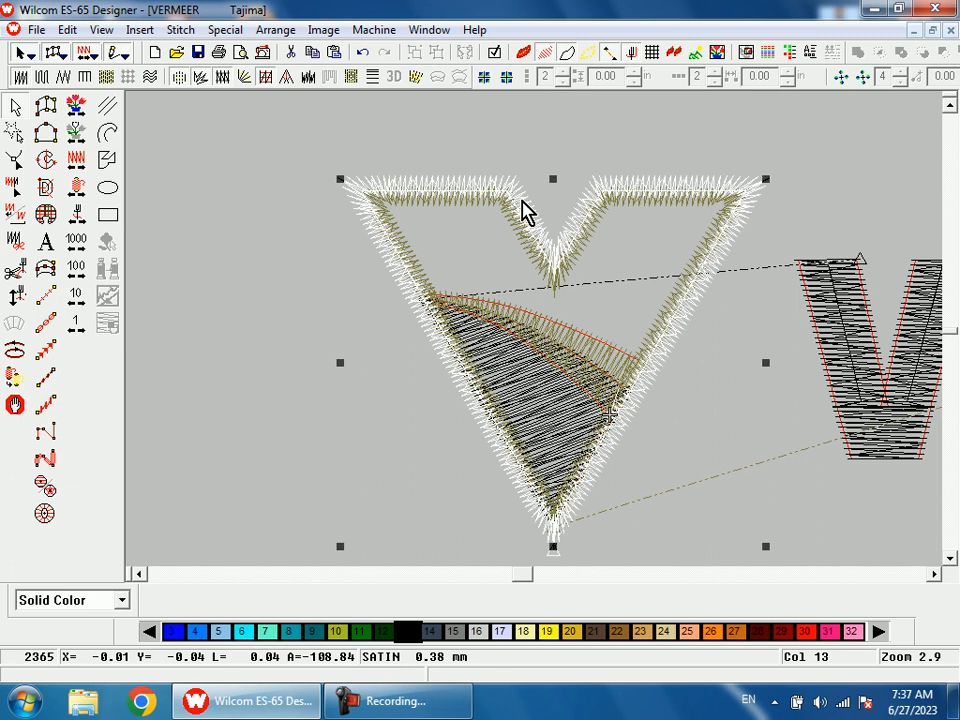
{"action": "key", "text": "h"}
{"action": "key", "text": "s"}
{"action": "scroll", "coordinate": [519, 327], "scroll_direction": "down", "scroll_amount": 1}
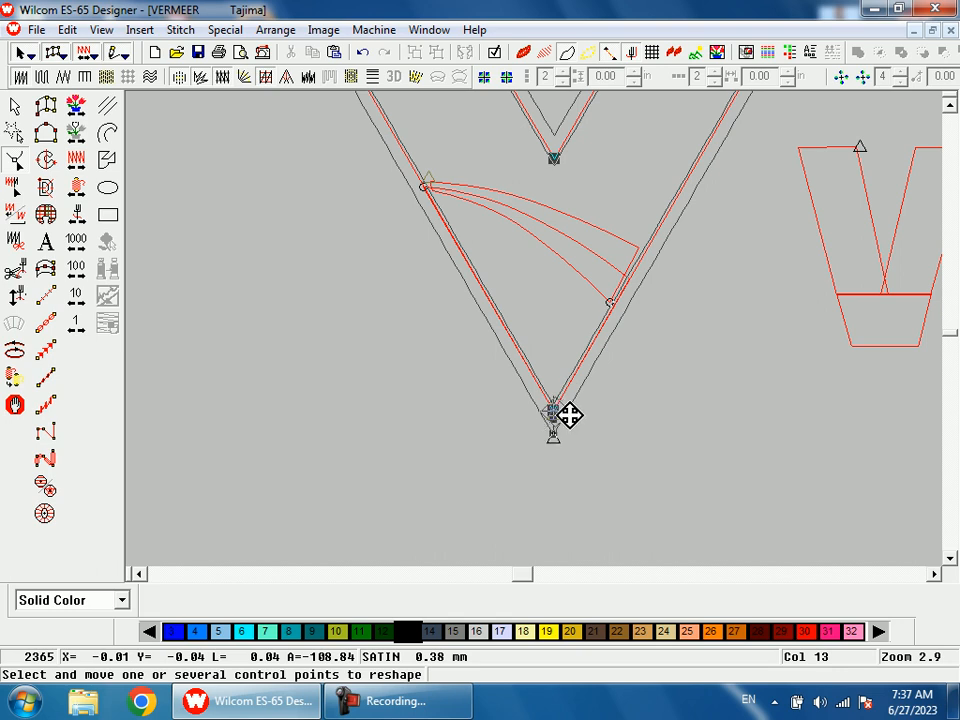
{"action": "key", "text": "s"}
{"action": "scroll", "coordinate": [615, 446], "scroll_direction": "up", "scroll_amount": 1}
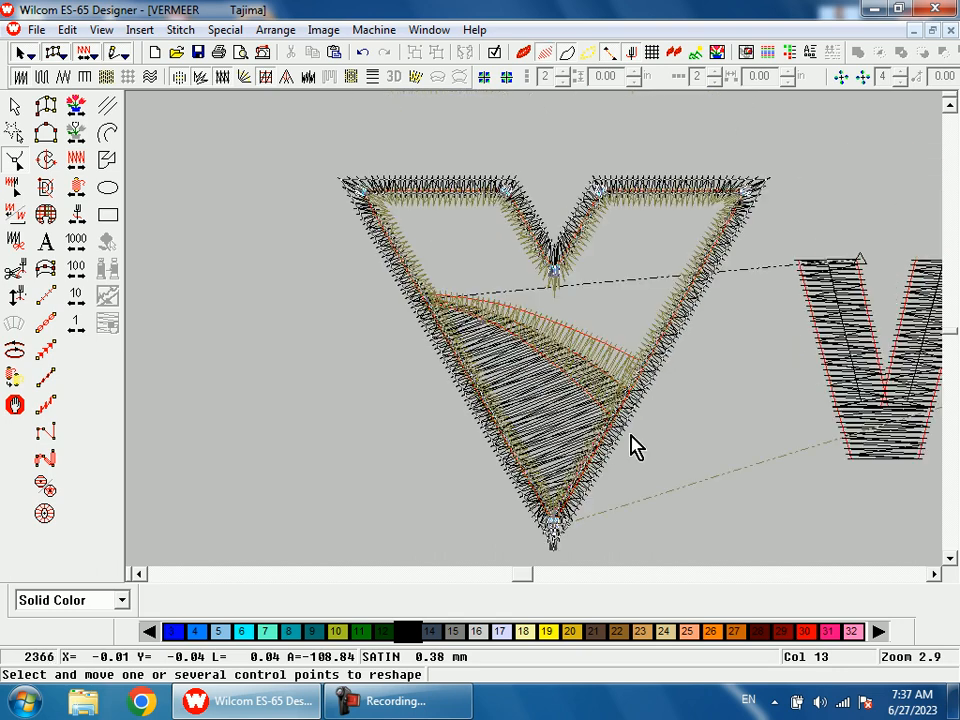
Begin a Complex Fill for the V's upper area, placing five corner points along its top edge and centre notch.
{"action": "left_click", "coordinate": [45, 160]}
{"action": "key", "text": "shift+z"}
{"action": "key", "text": "z"}
{"action": "key", "text": "z"}
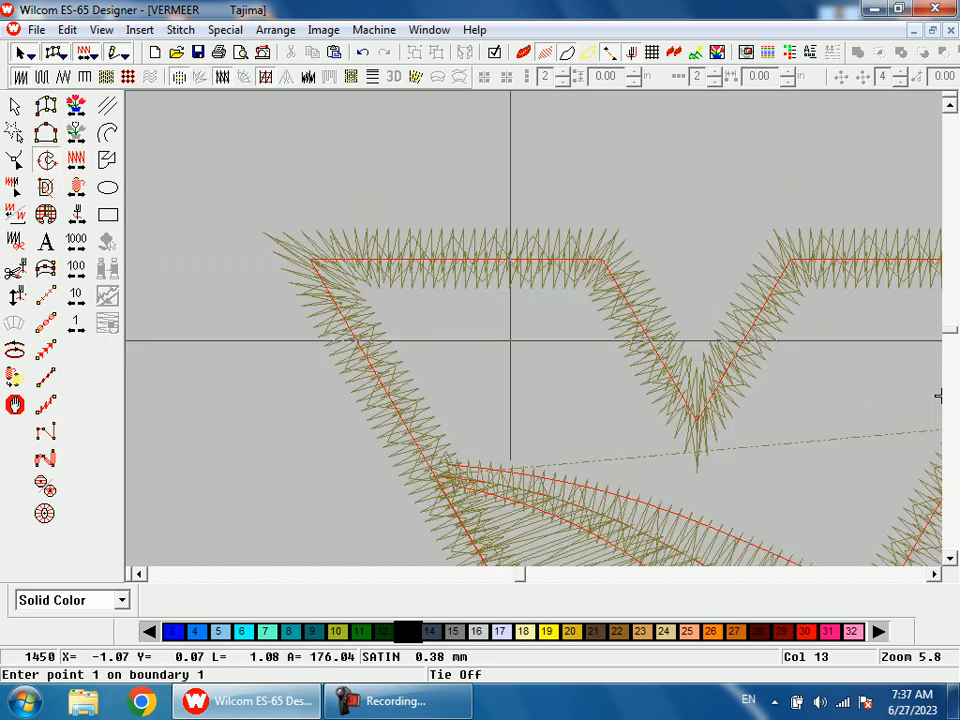
{"action": "left_click", "coordinate": [310, 260]}
{"action": "left_click", "coordinate": [602, 261]}
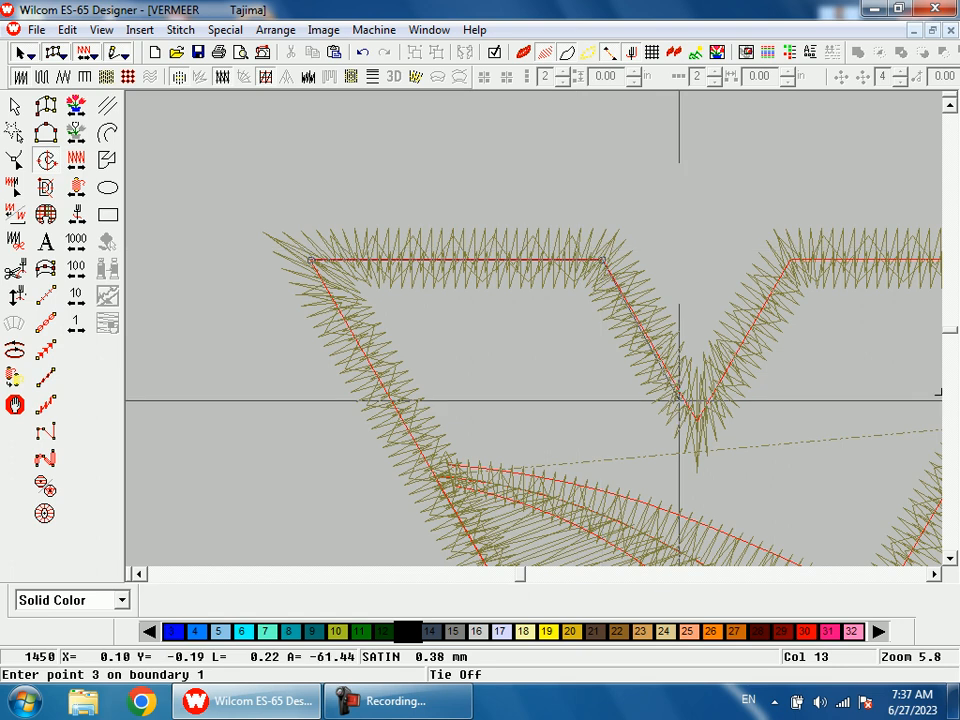
{"action": "left_click", "coordinate": [695, 418]}
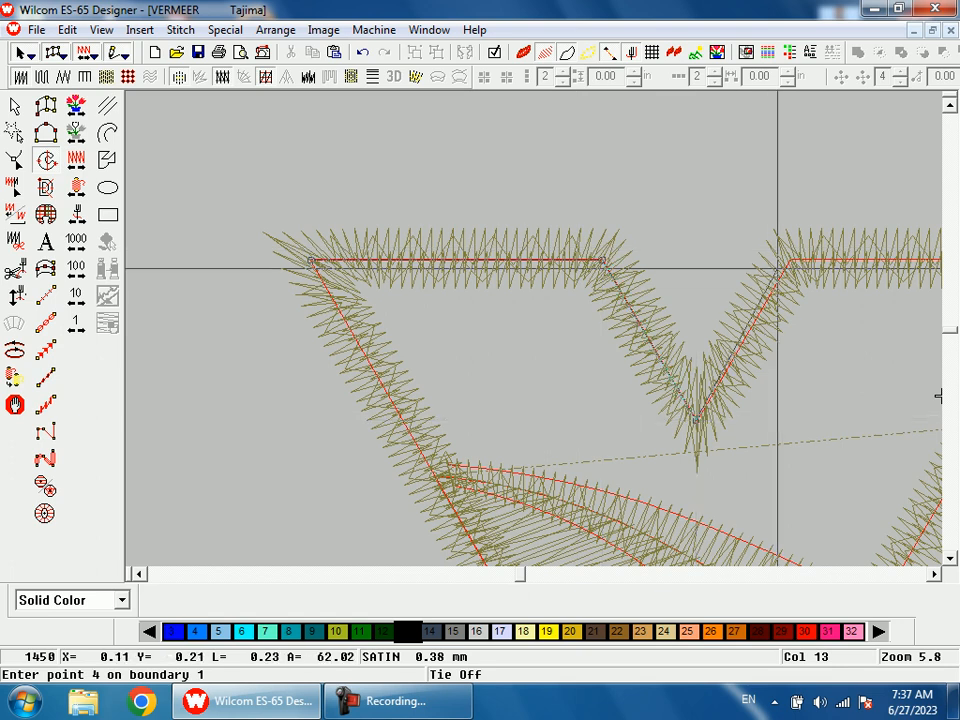
{"action": "left_click", "coordinate": [792, 262]}
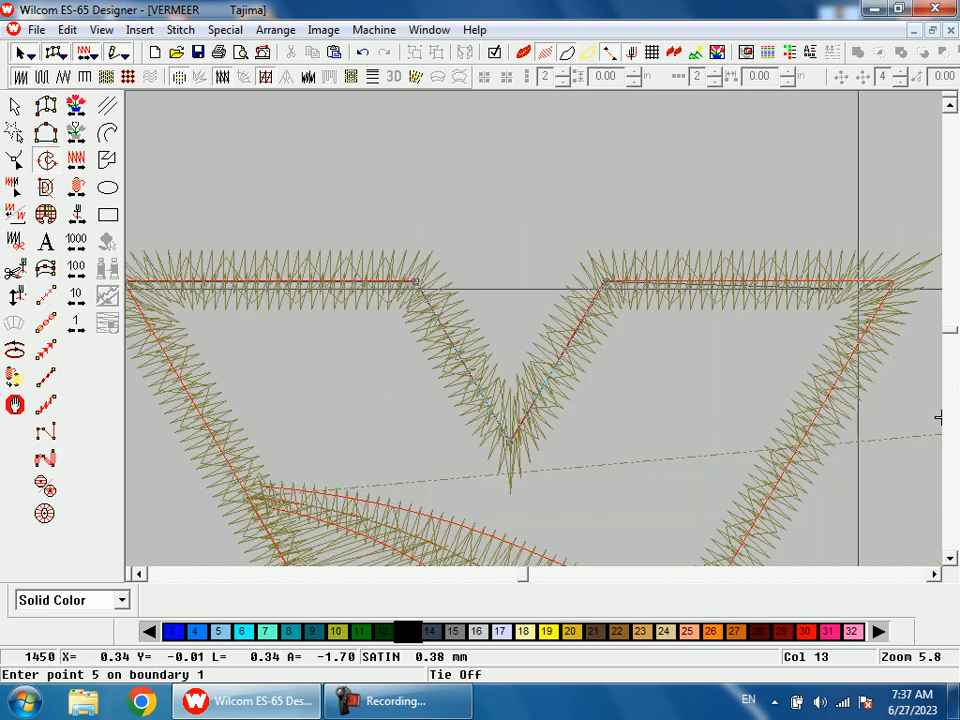
{"action": "left_click", "coordinate": [892, 283]}
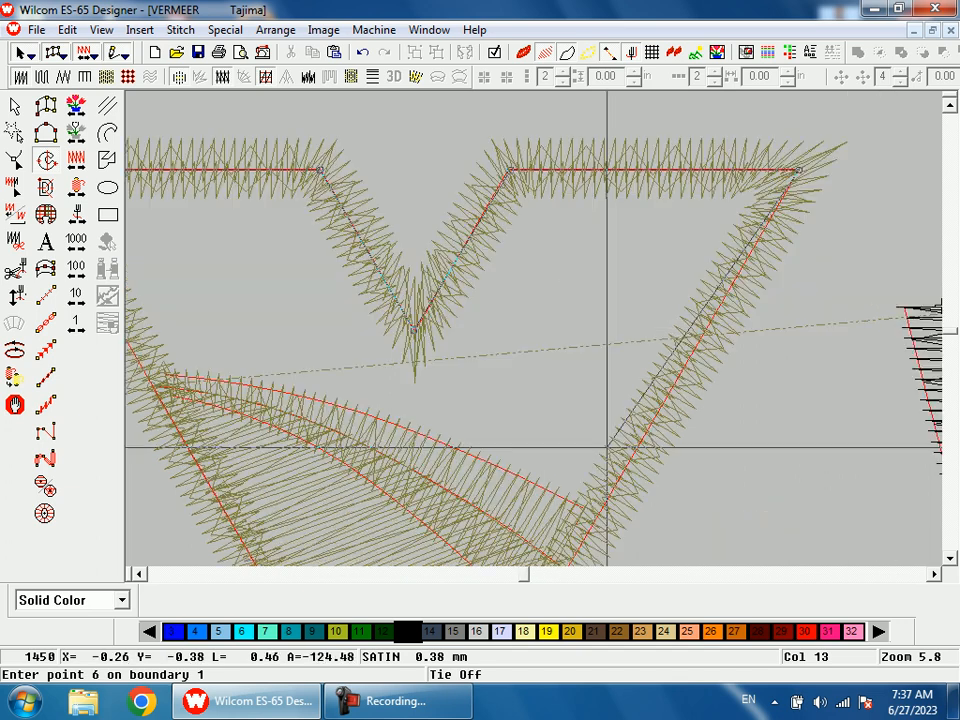
{"action": "left_click", "coordinate": [560, 425]}
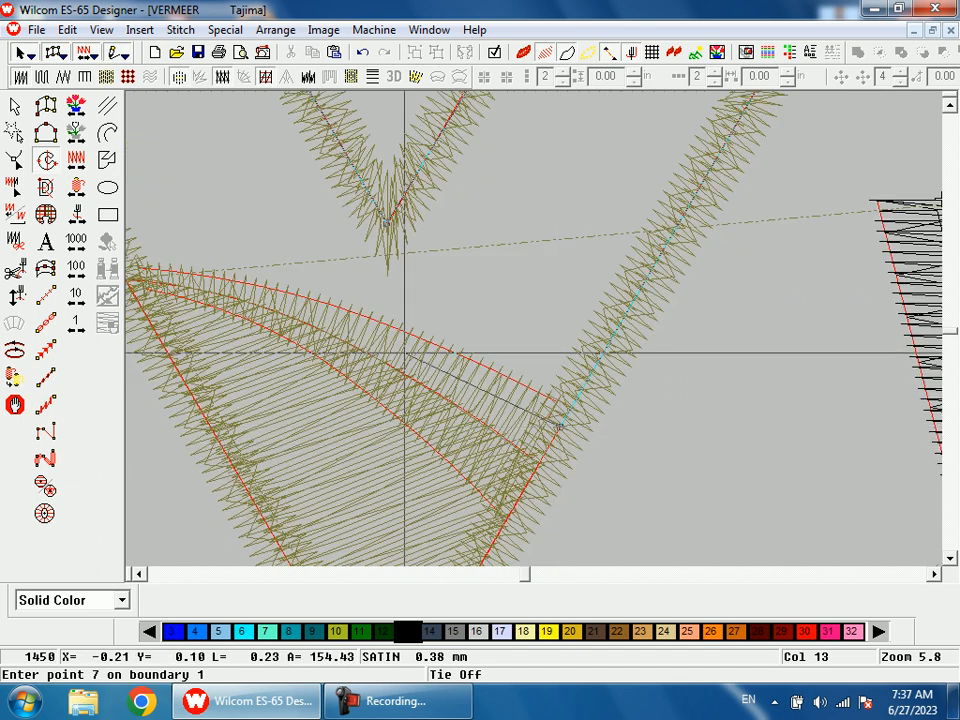
{"action": "left_click", "coordinate": [406, 348]}
{"action": "left_click", "coordinate": [262, 294]}
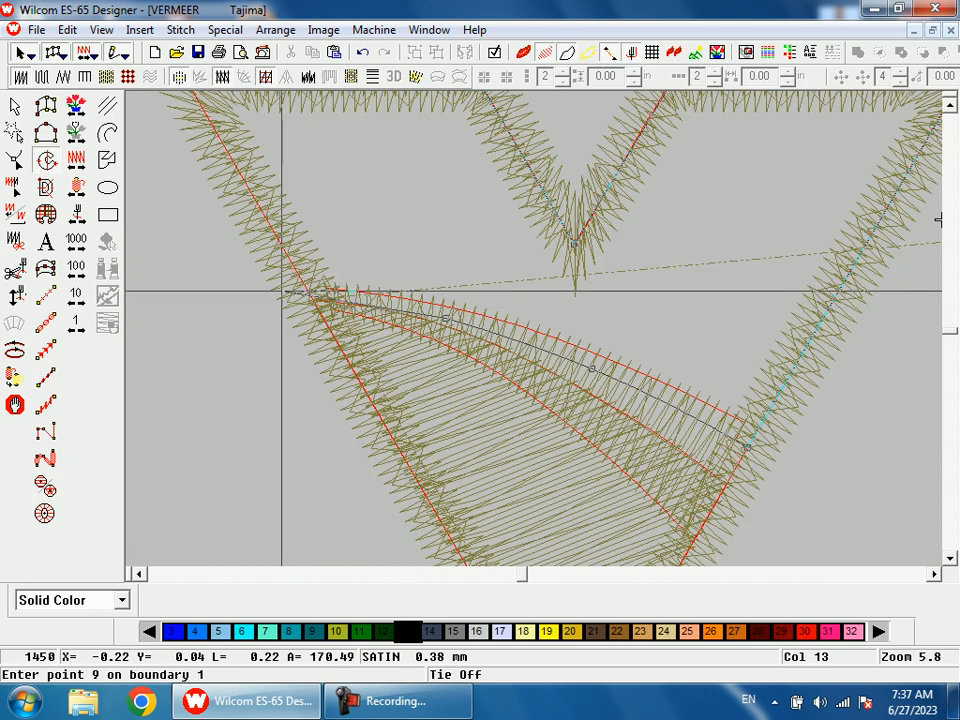
{"action": "left_click", "coordinate": [311, 296]}
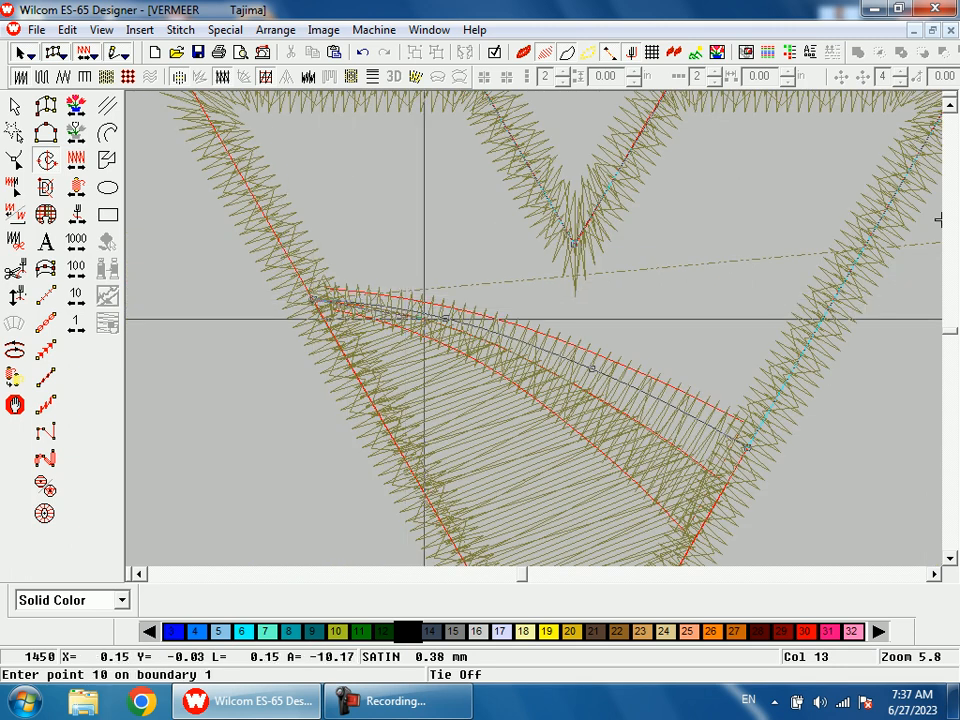
{"action": "key", "text": "BackSpace"}
{"action": "key", "text": "BackSpace"}
{"action": "key", "text": "BackSpace"}
{"action": "key", "text": "BackSpace"}
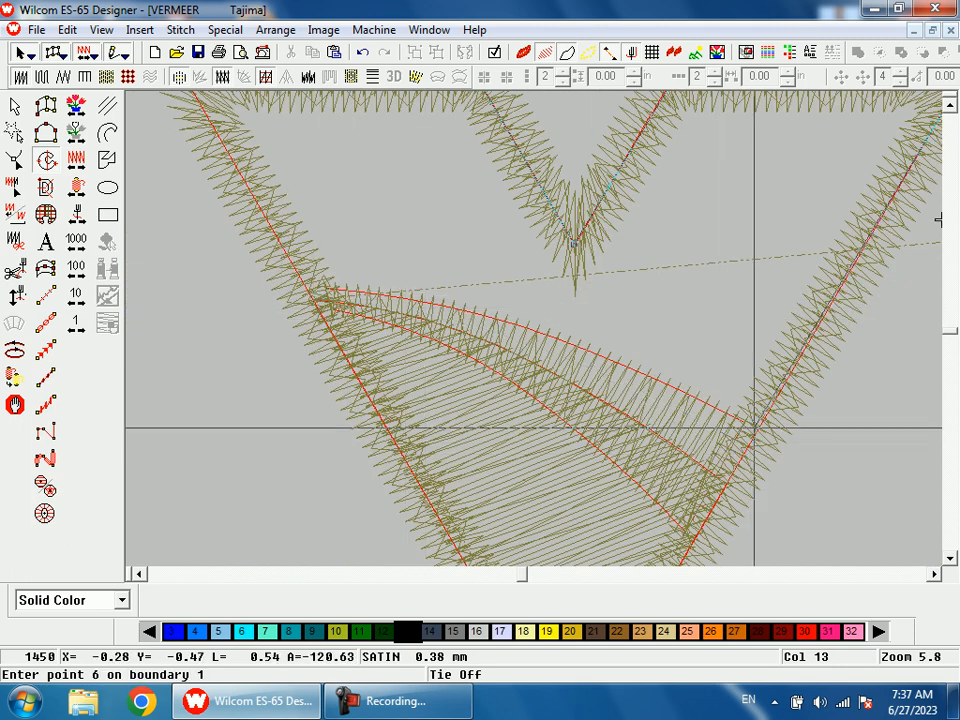
{"action": "left_click", "coordinate": [760, 427]}
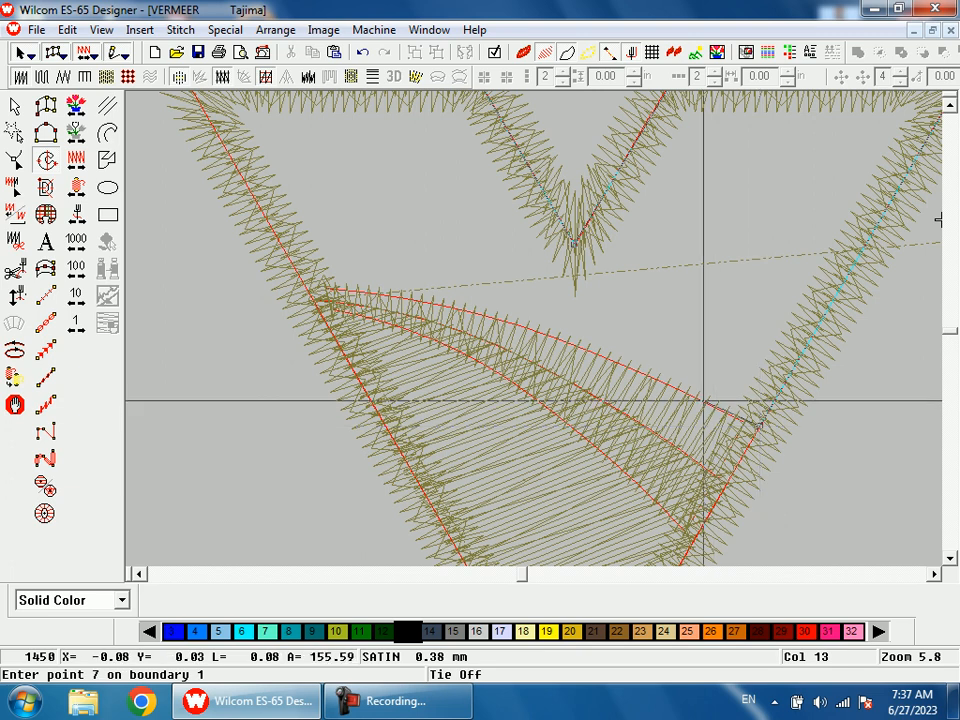
{"action": "key", "text": "BackSpace"}
{"action": "key", "text": "BackSpace"}
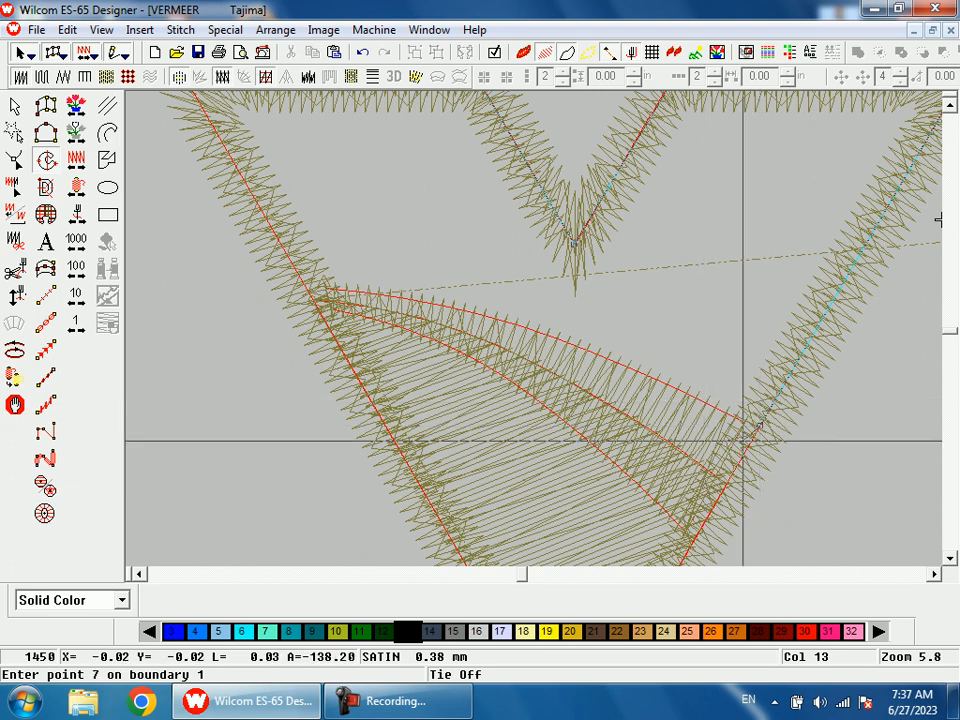
Trace the upper fill's lower edge along the pink stripe to its narrow end, close the boundary and generate the satin stitches.
{"action": "left_click", "coordinate": [747, 446]}
{"action": "left_click", "coordinate": [655, 396]}
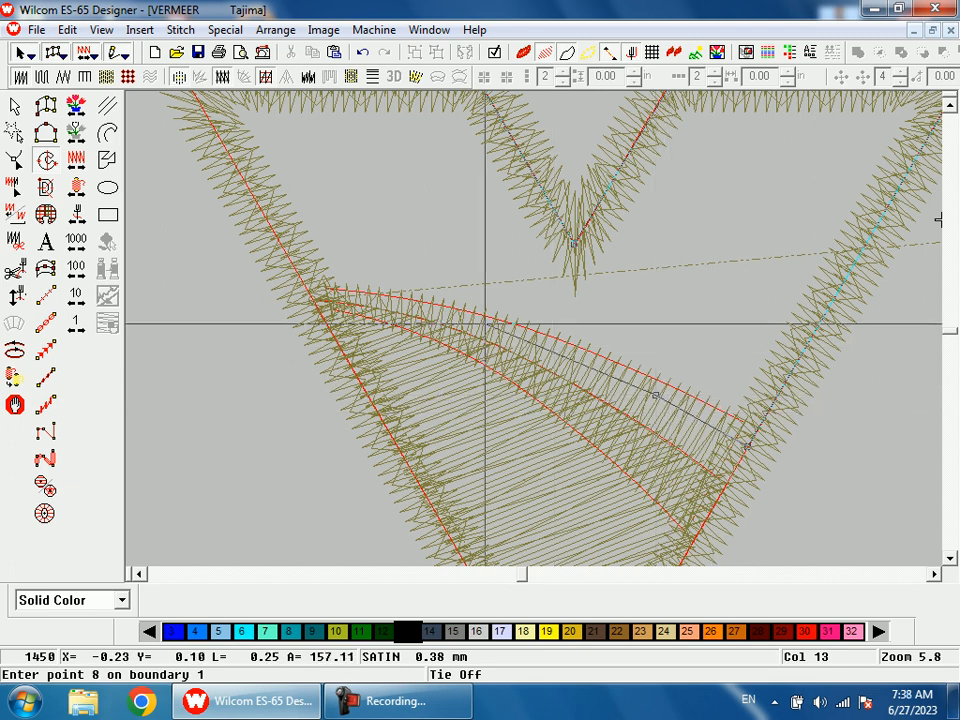
{"action": "left_click", "coordinate": [486, 327]}
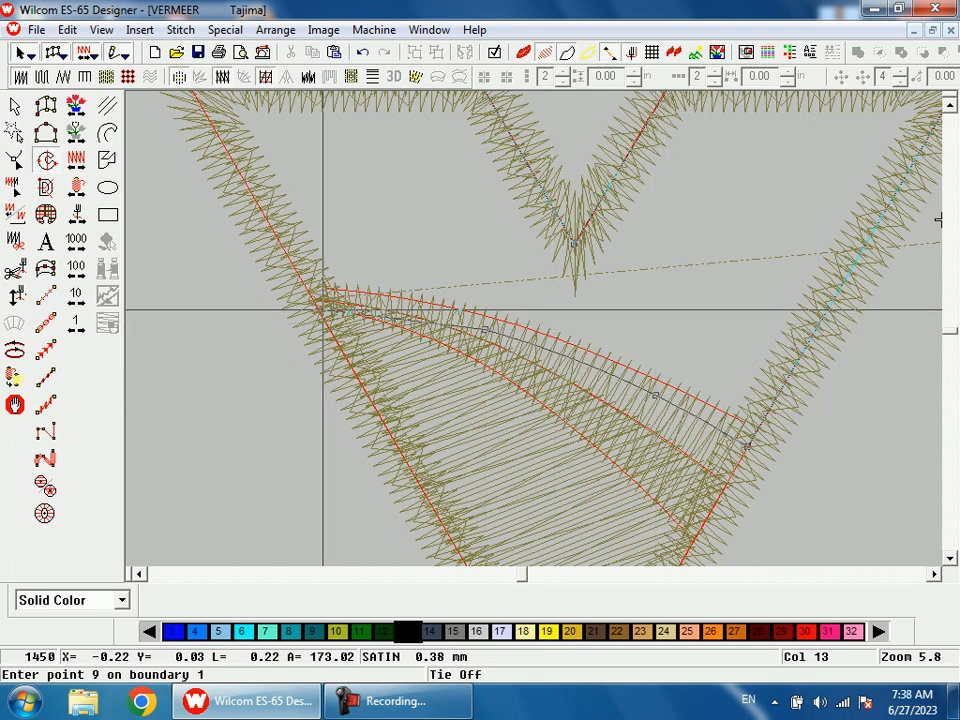
{"action": "left_click", "coordinate": [318, 303]}
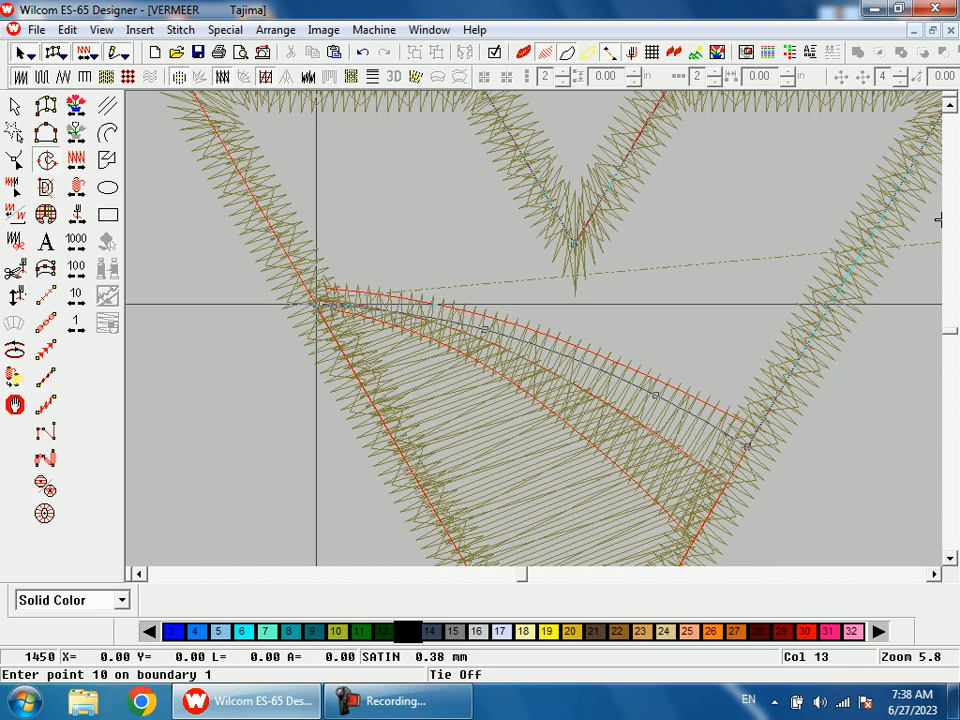
{"action": "key", "text": "Return"}
{"action": "key", "text": "Return"}
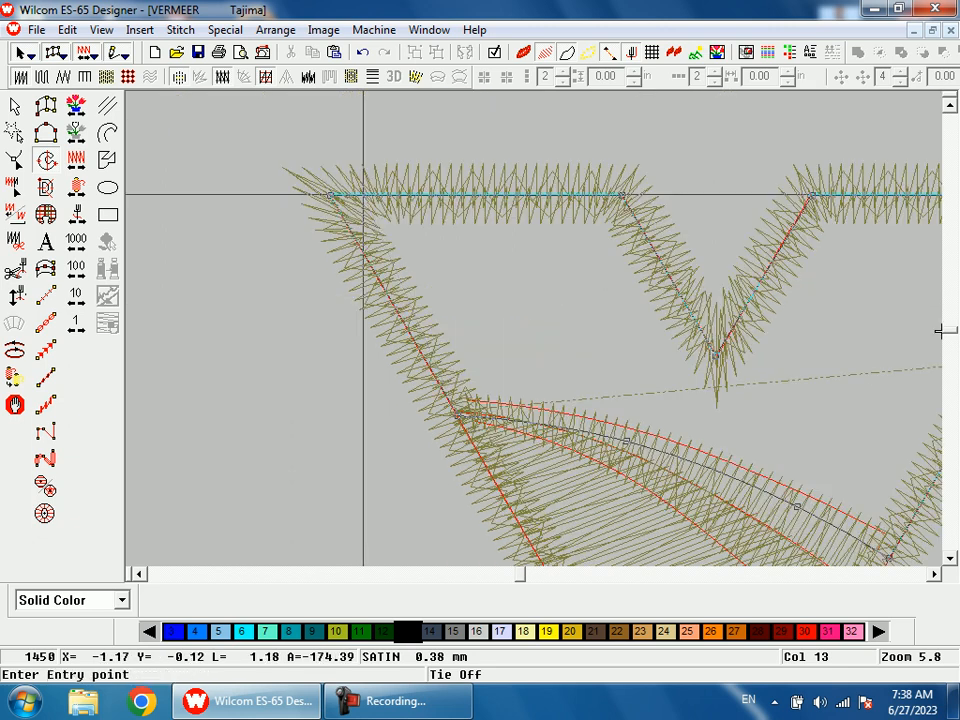
{"action": "key", "text": "shift+z"}
{"action": "key", "text": "shift+z"}
{"action": "key", "text": "b"}
{"action": "left_click_drag", "start_coordinate": [432, 260], "coordinate": [760, 448]}
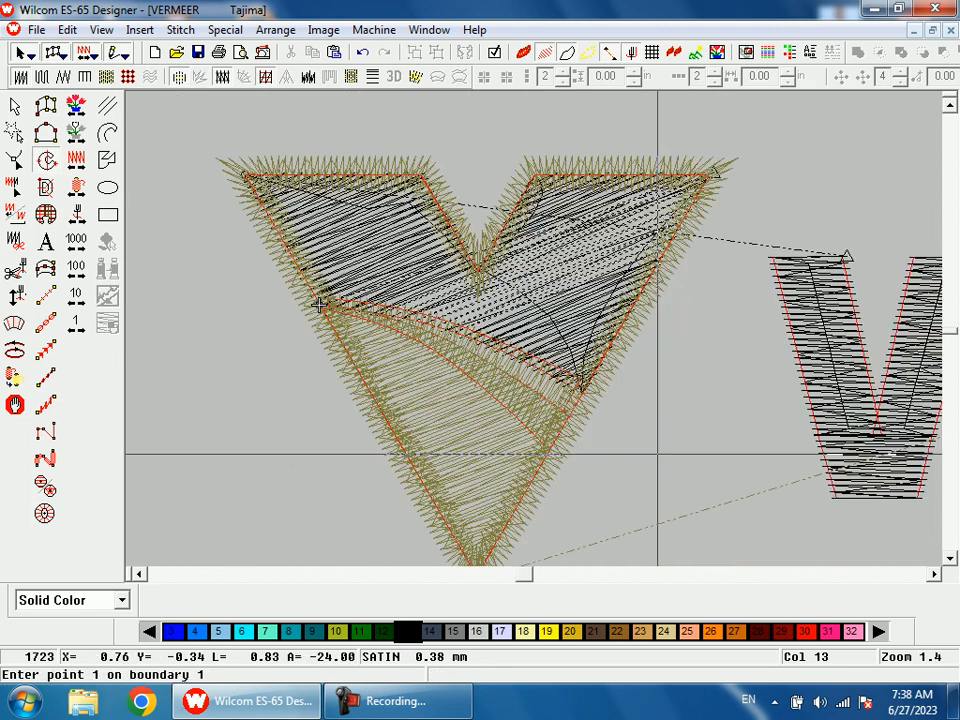
Recolor the V's upper fill to green, color 11, and move its exit point to its lower-right corner at the stripe's wide end.
{"action": "left_click", "coordinate": [20, 103]}
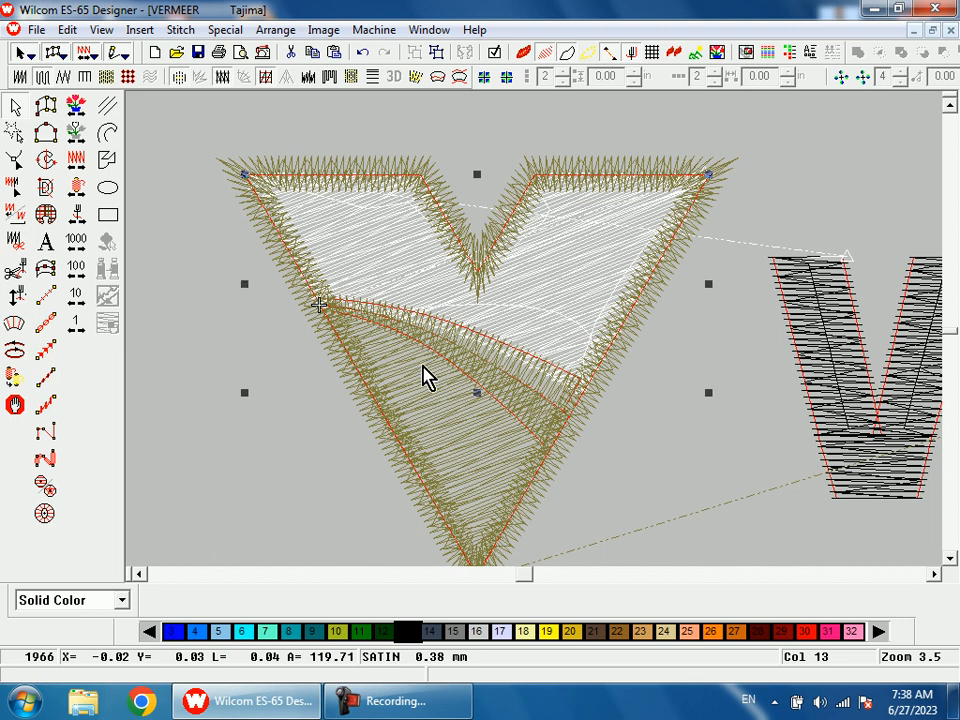
{"action": "key", "text": "t"}
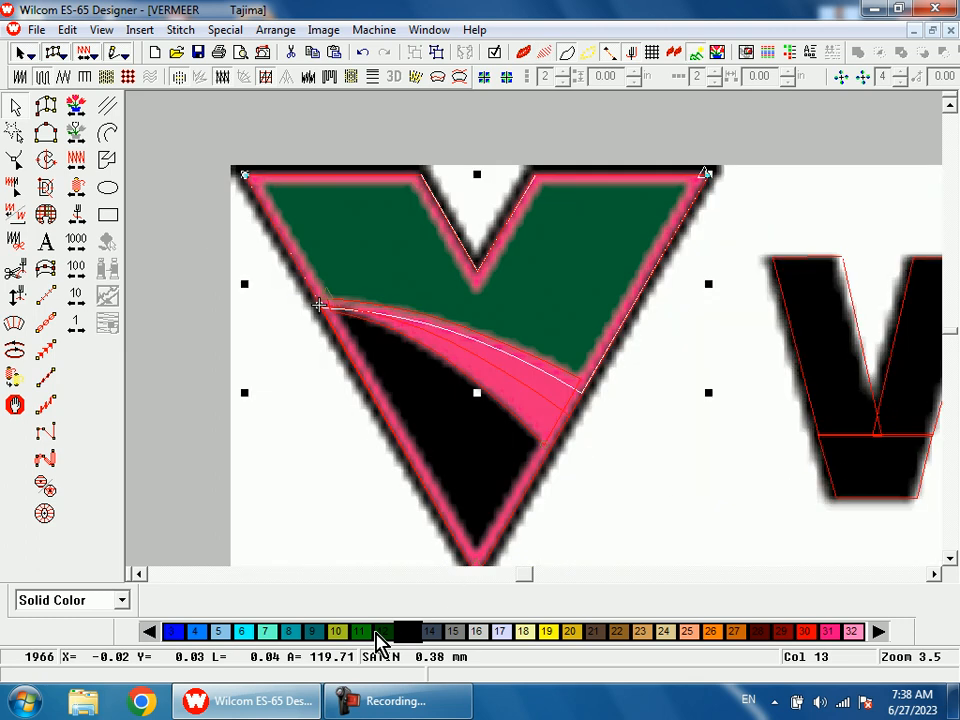
{"action": "left_click", "coordinate": [362, 632]}
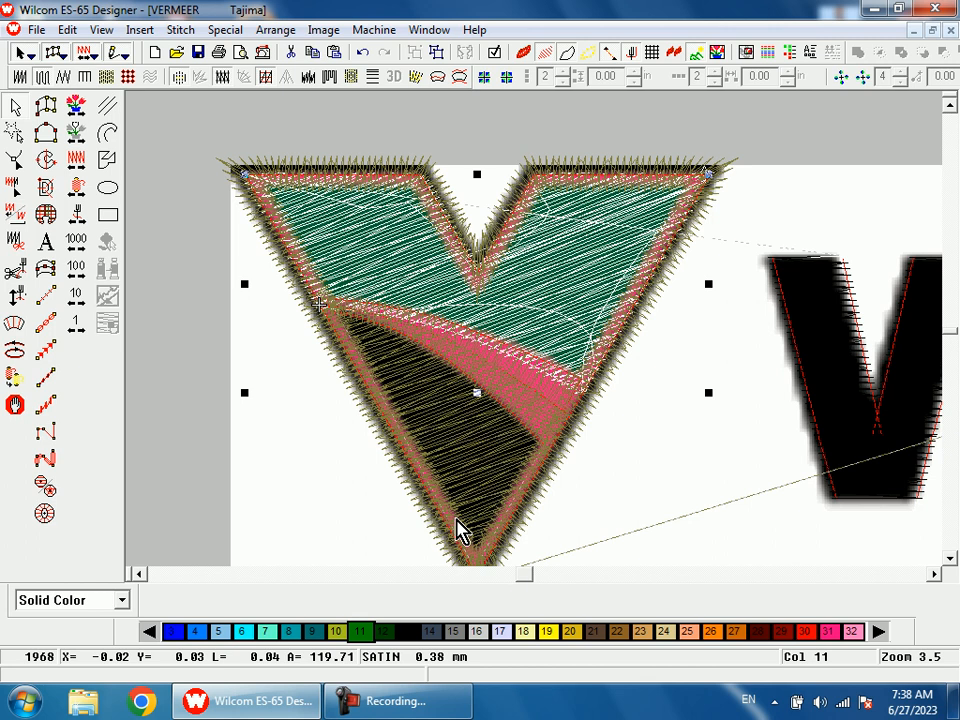
{"action": "key", "text": "h"}
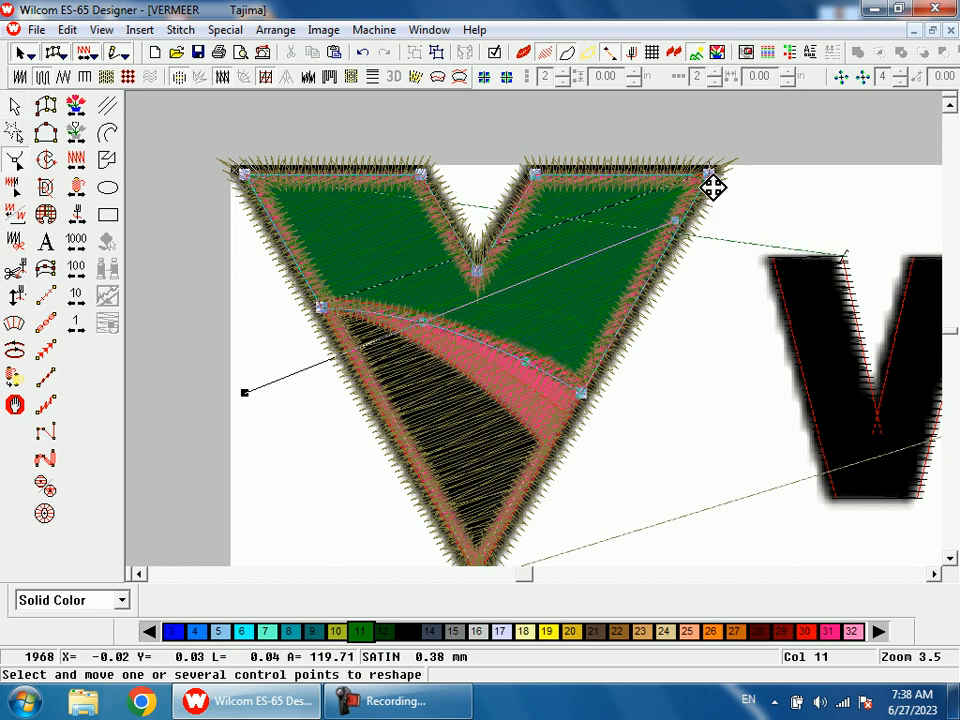
{"action": "key", "text": "shift+z"}
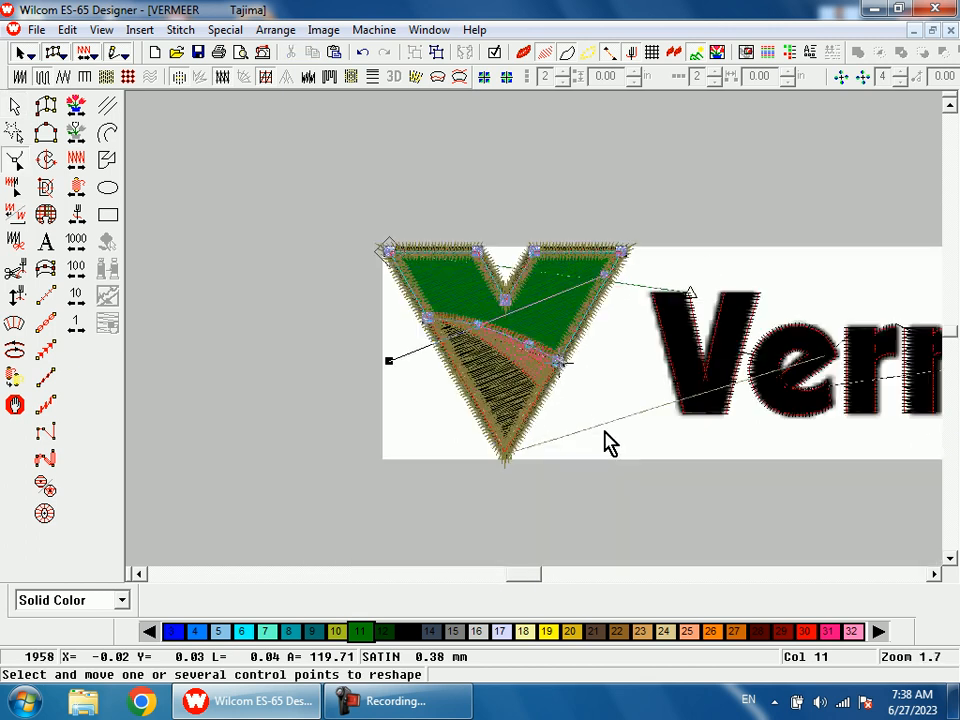
Recolor the V's curved satin stripe to pink, color 31.
{"action": "key", "text": "Escape"}
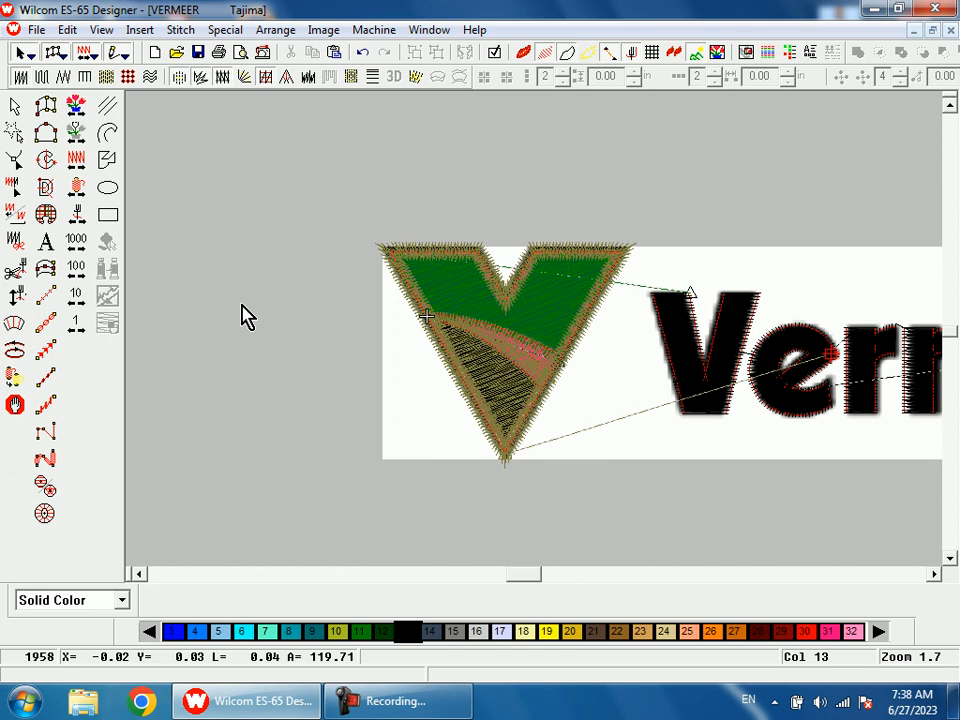
{"action": "right_click", "coordinate": [87, 213]}
{"action": "key", "text": "b"}
{"action": "left_click_drag", "start_coordinate": [411, 236], "coordinate": [529, 450]}
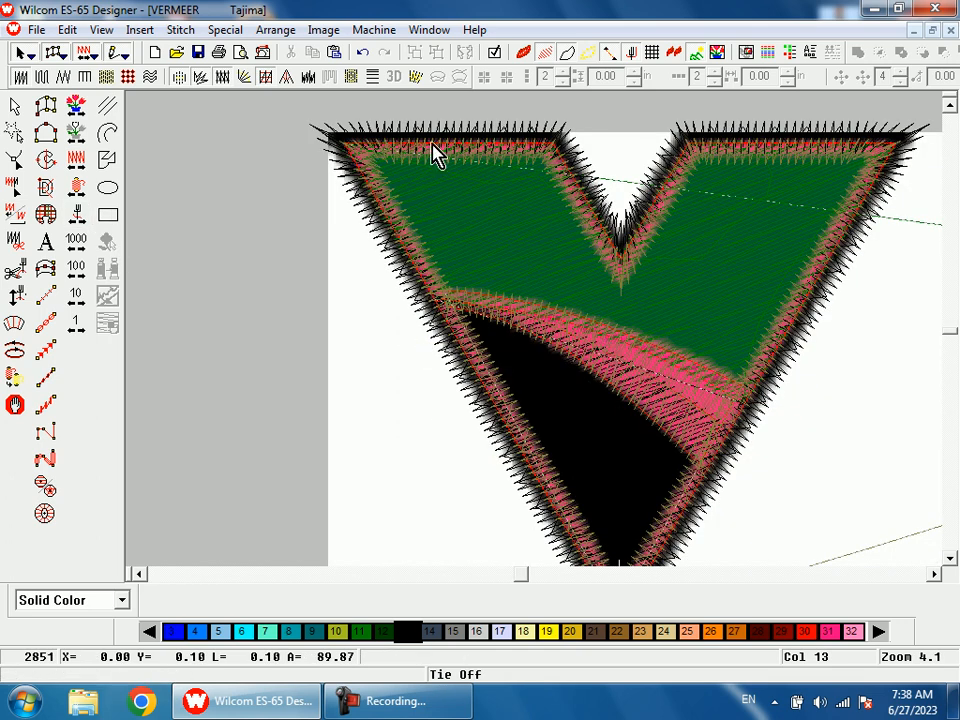
{"action": "left_click", "coordinate": [50, 100]}
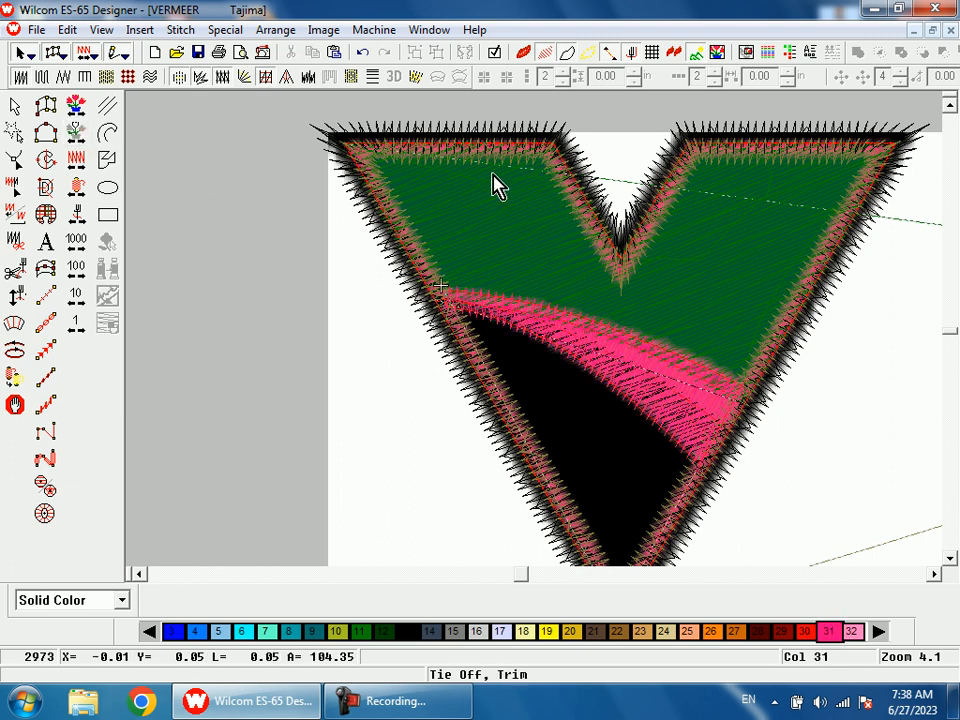
Recolor the V's inner satin outline to pink, color 31, and adjust its entry and exit points at the bottom tip.
{"action": "left_click", "coordinate": [561, 165]}
{"action": "key", "text": "h"}
{"action": "scroll", "coordinate": [537, 333], "scroll_direction": "down", "scroll_amount": 3}
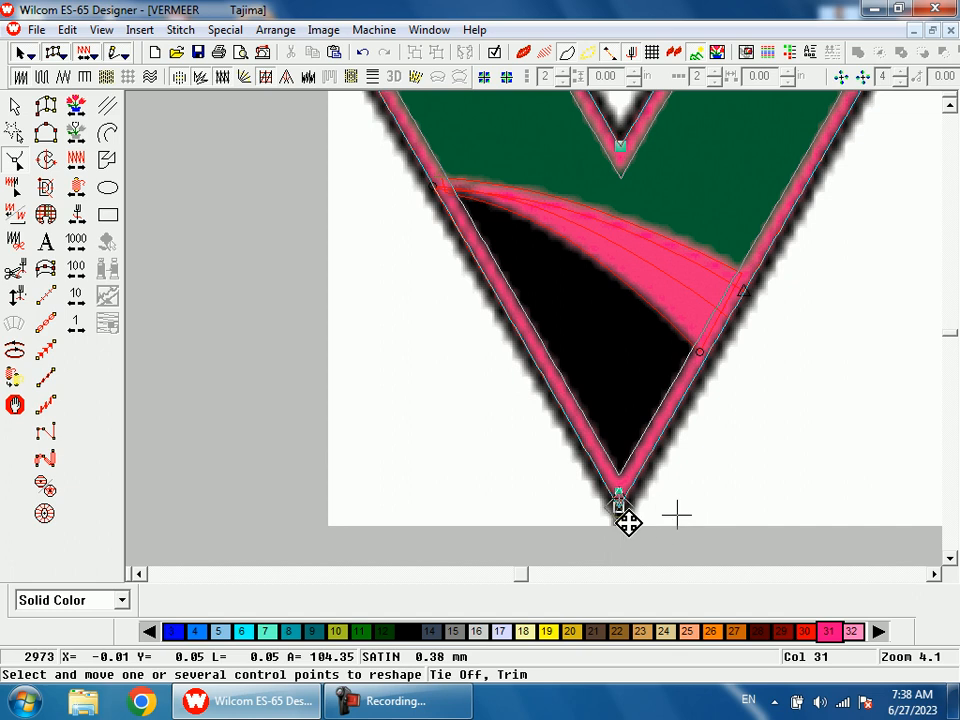
{"action": "key", "text": "End"}
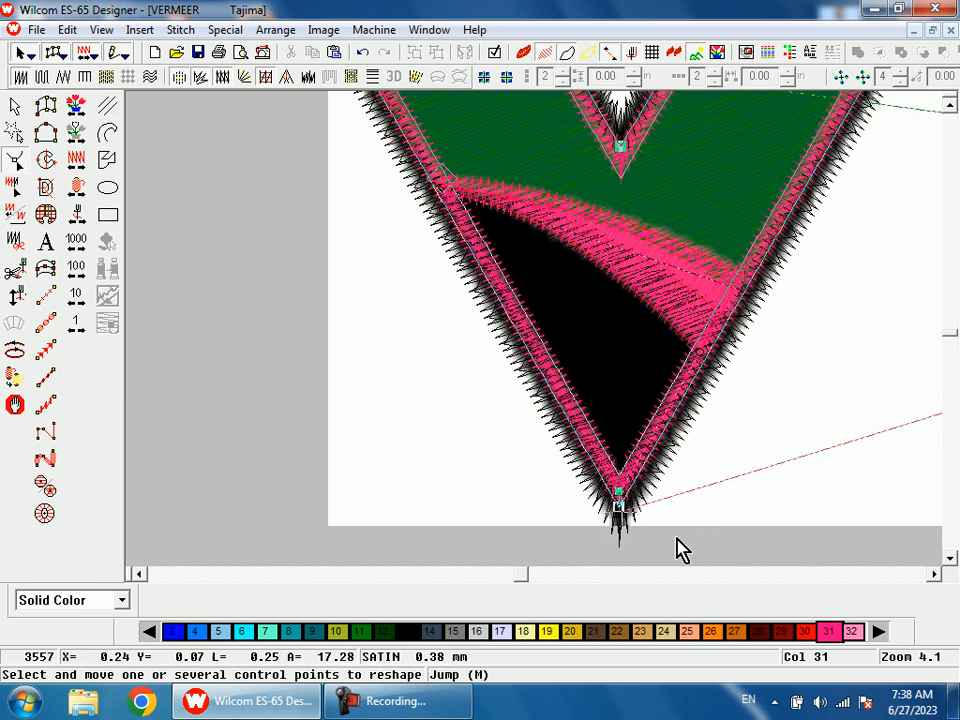
{"action": "scroll", "coordinate": [673, 515], "scroll_direction": "up", "scroll_amount": 3}
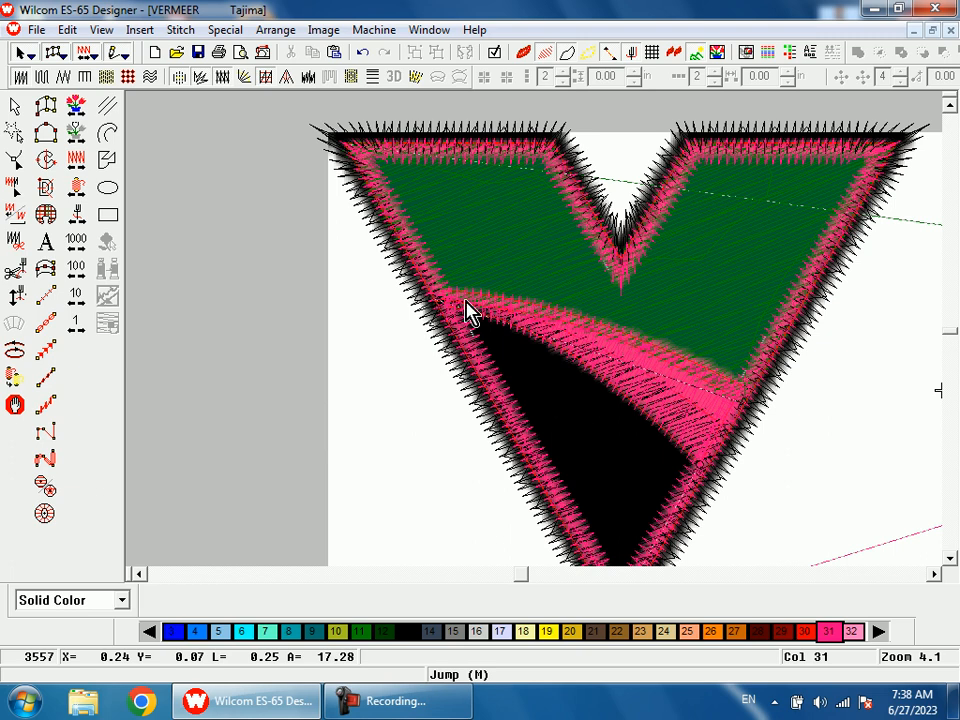
Examine the V emblem's stitching without the background artwork and in realistic TrueView, and view the whole Vermeer logo at 1.0 zoom.
{"action": "key", "text": "shift+z"}
{"action": "key", "text": "shift+z"}
{"action": "key", "text": "b"}
{"action": "left_click_drag", "start_coordinate": [427, 252], "coordinate": [613, 420]}
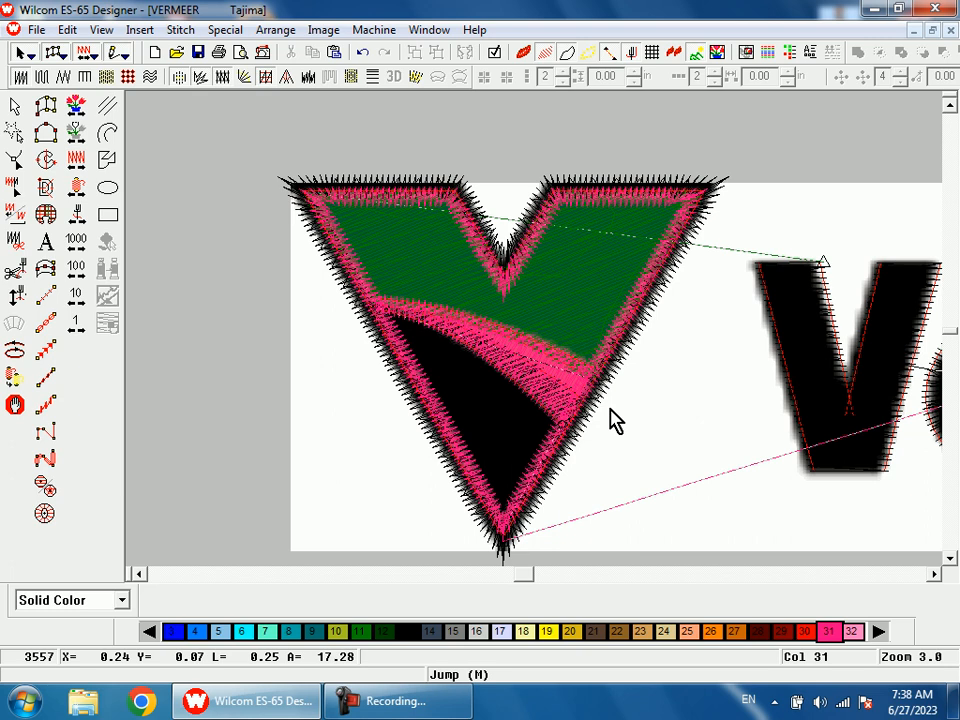
{"action": "key", "text": "d"}
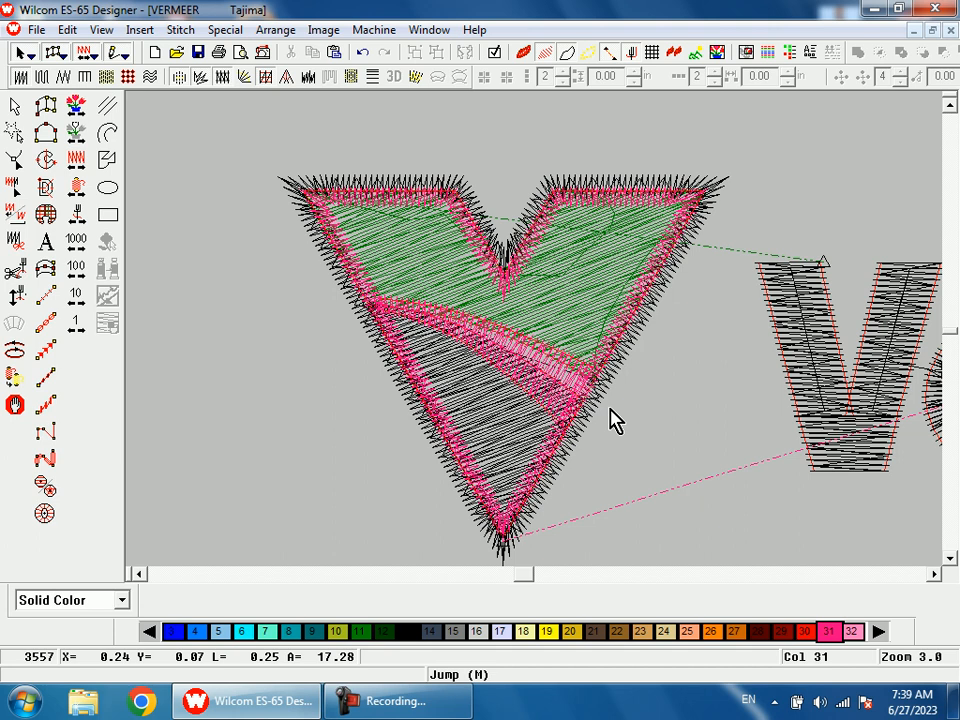
{"action": "key", "text": "t"}
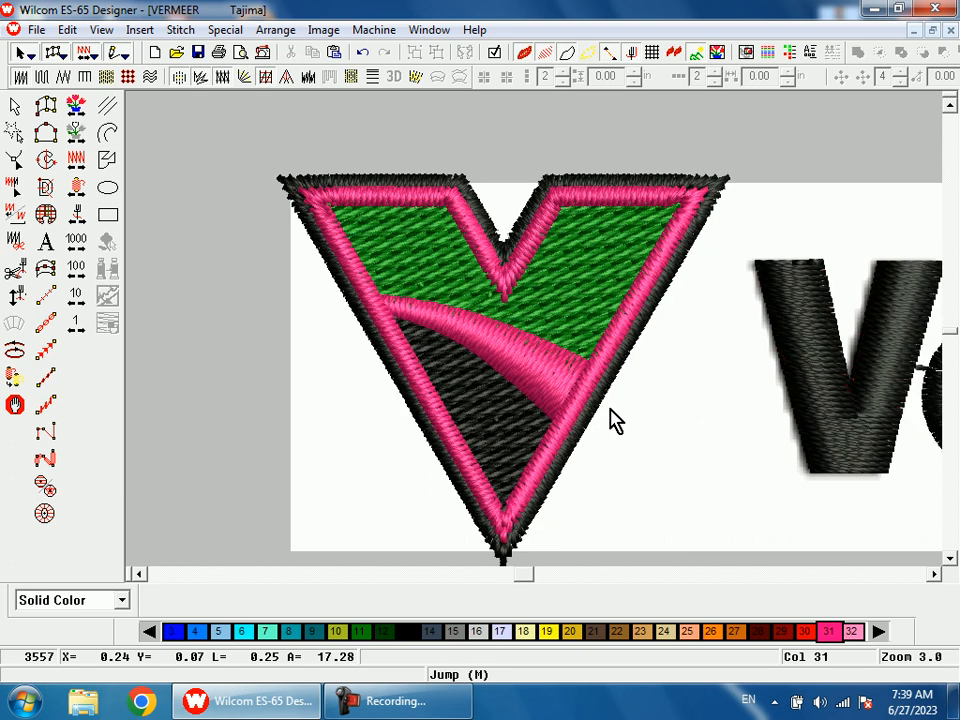
{"action": "key", "text": "1"}
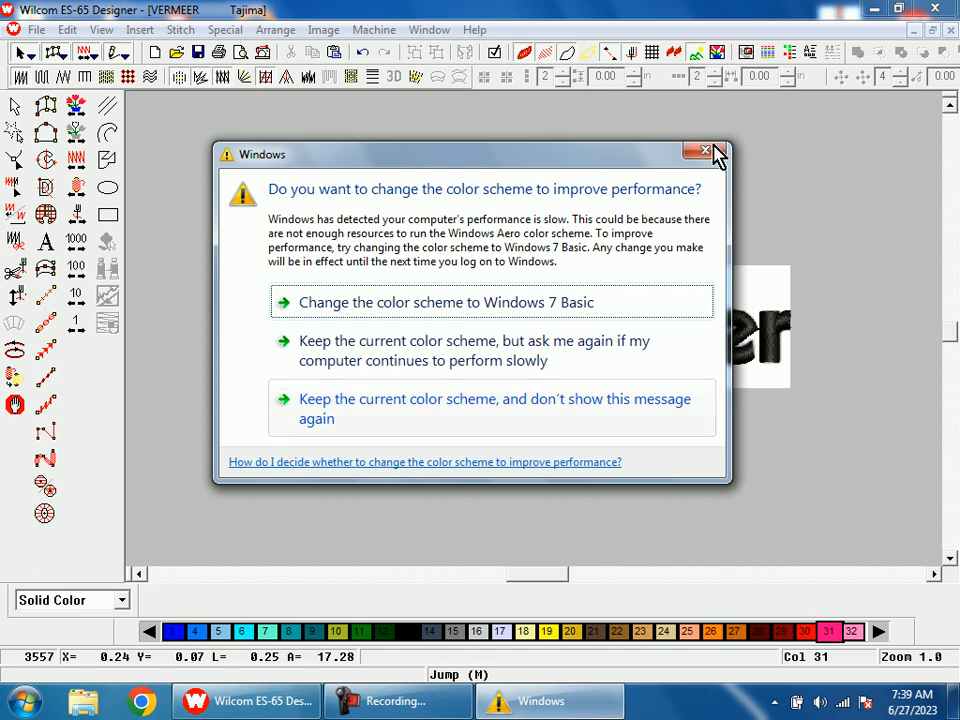
Dismiss the Windows color scheme performance prompt each time it appears, without choosing any of its options.
{"action": "left_click", "coordinate": [710, 156]}
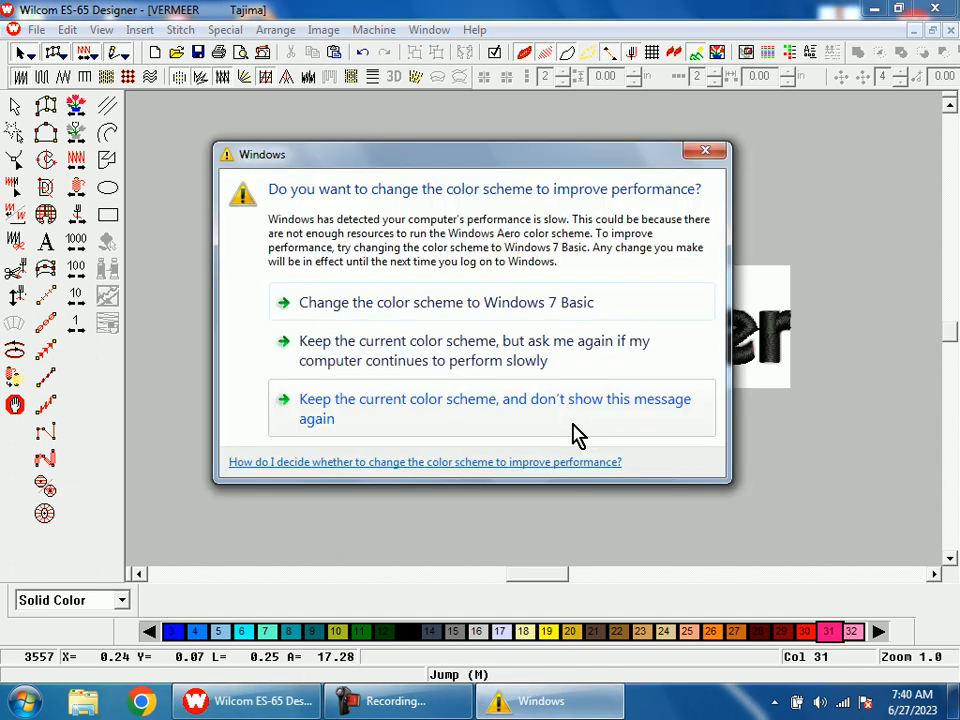
{"action": "left_click", "coordinate": [705, 150]}
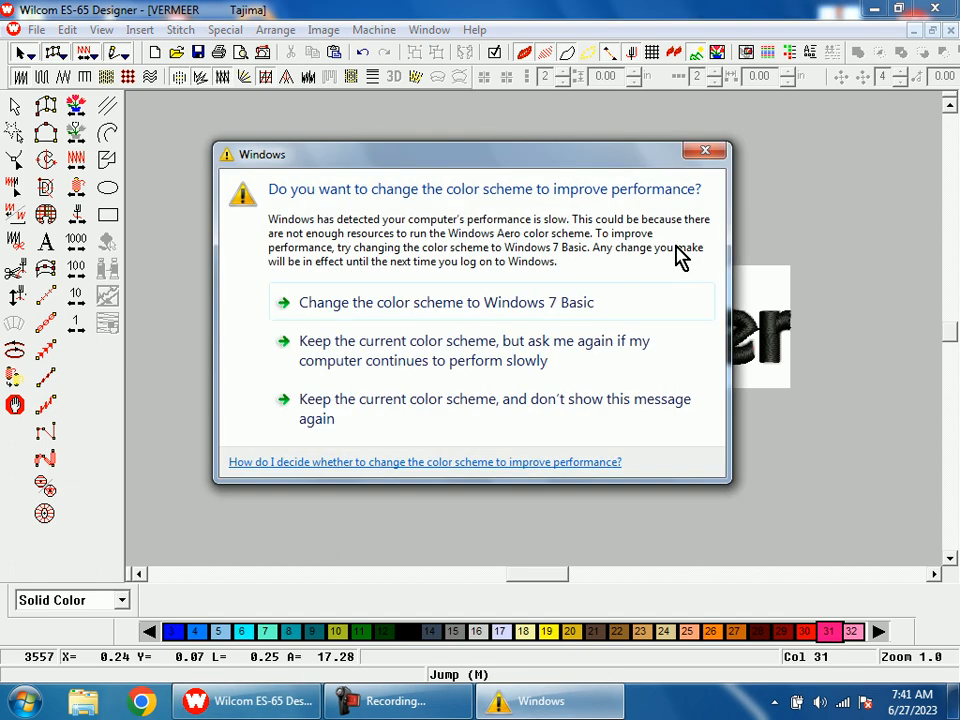
{"action": "left_click", "coordinate": [712, 152]}
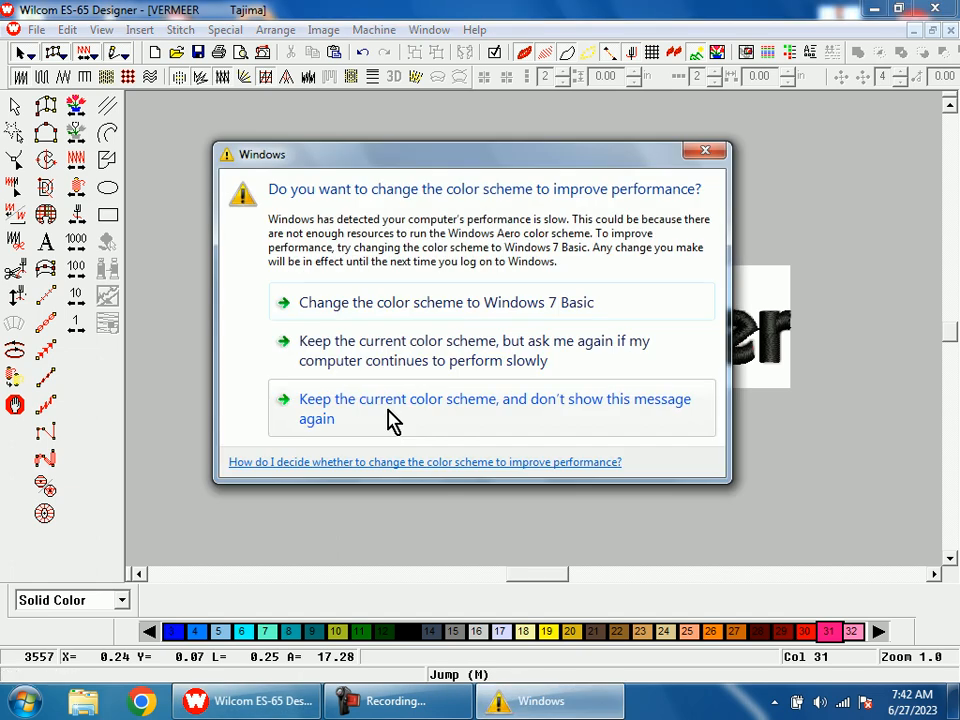
{"action": "left_click", "coordinate": [712, 153]}
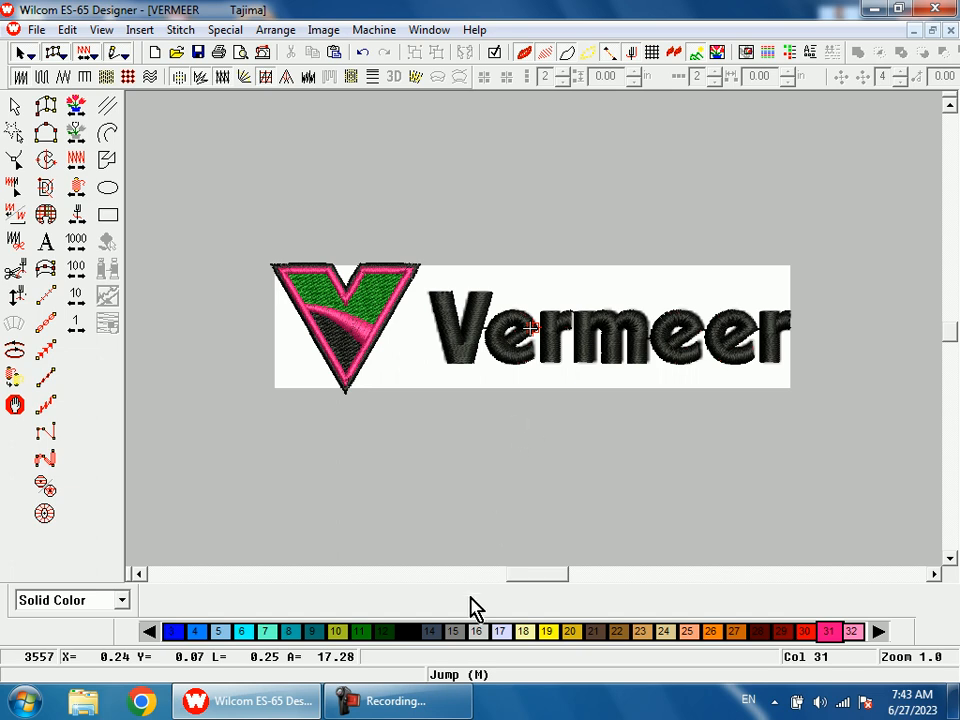
{"action": "left_click", "coordinate": [422, 704]}
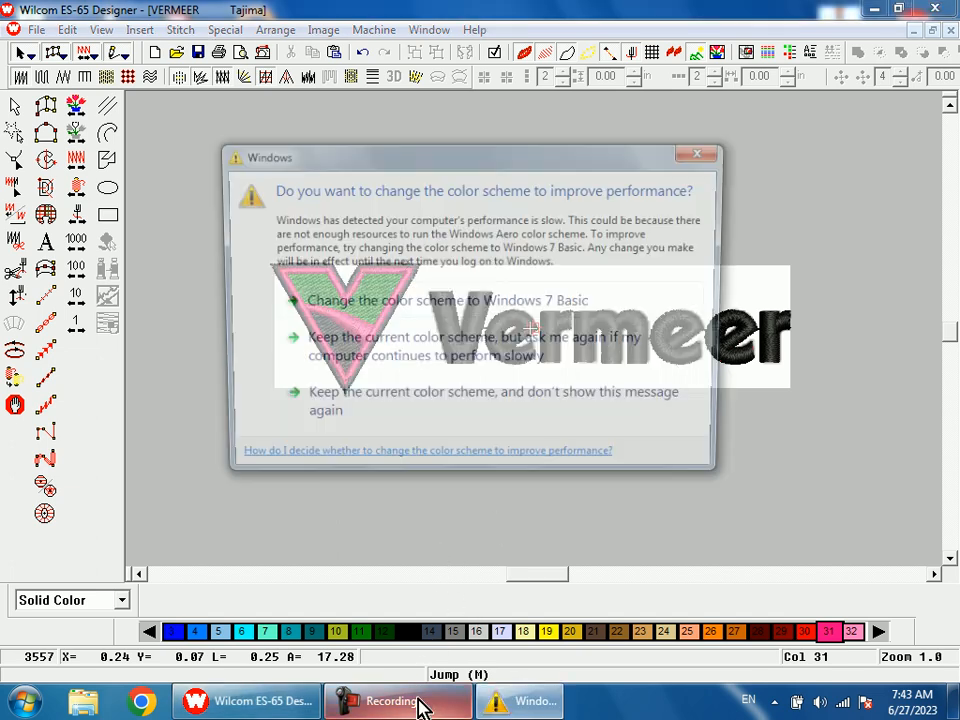